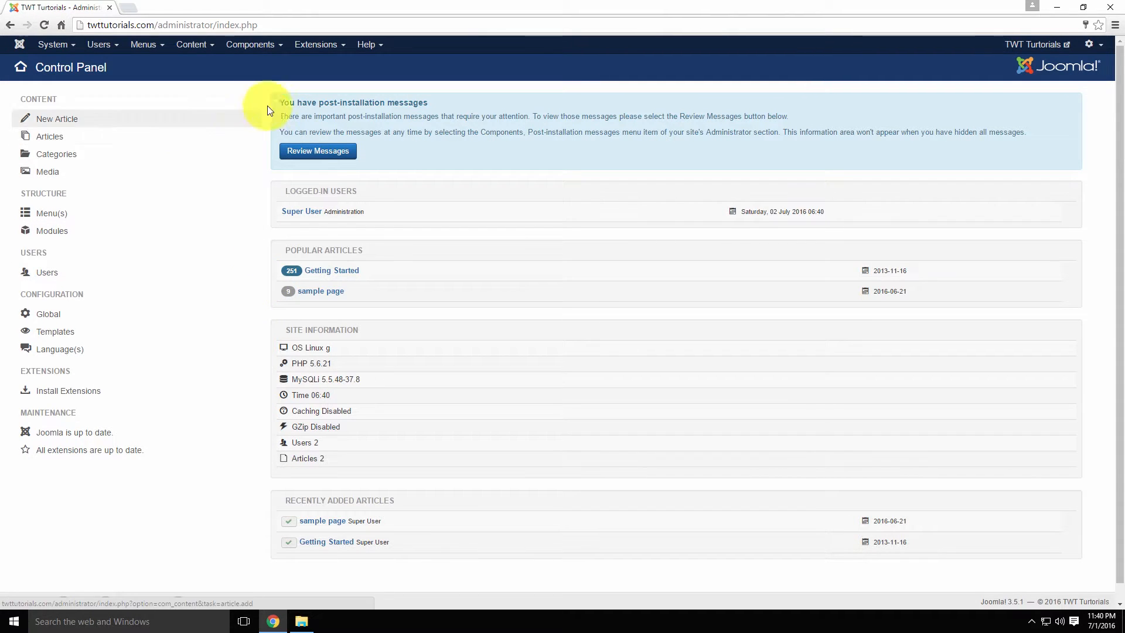
Open the list of article categories in the site administration.
click(196, 47)
mouse_move(206, 78)
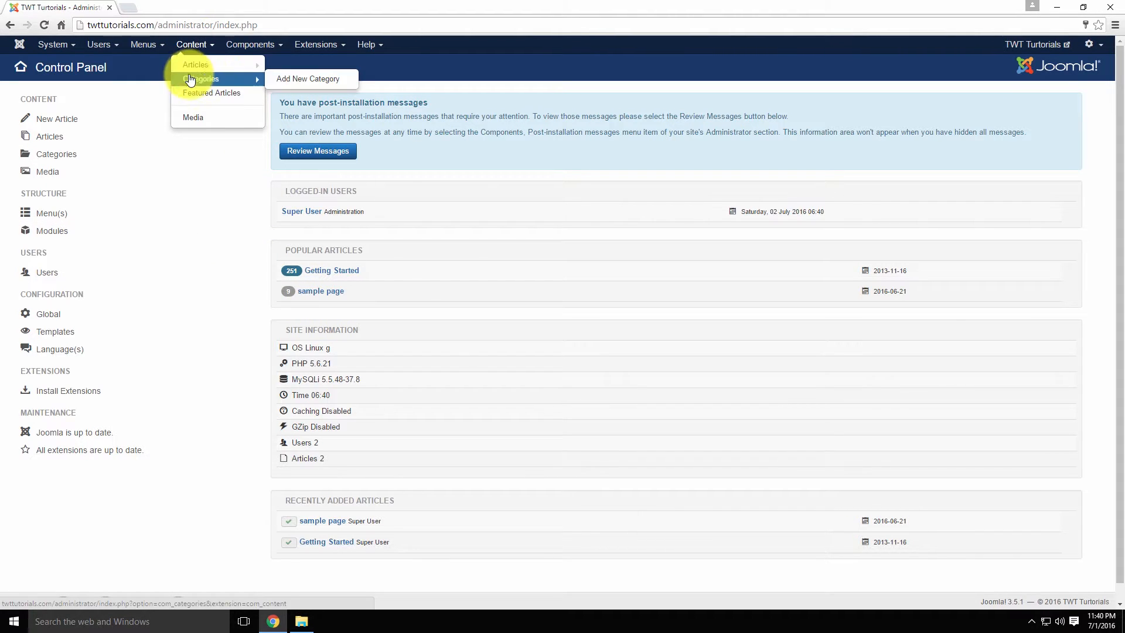
click(227, 82)
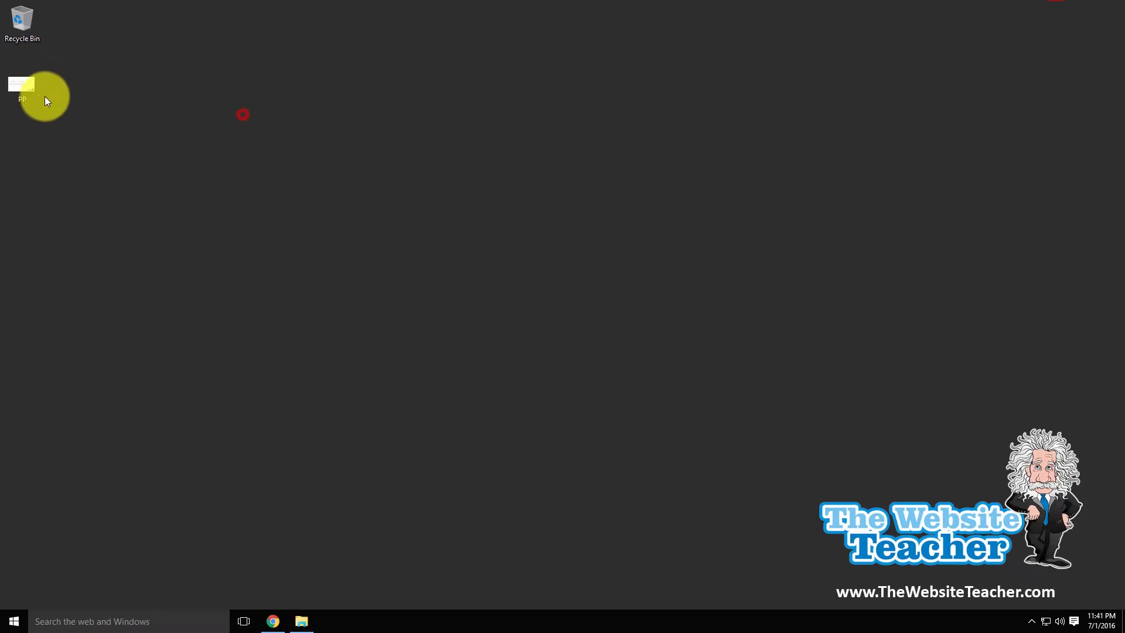
Open the PP image from the desktop to view the planned site structure.
double_click(17, 85)
double_click(353, 23)
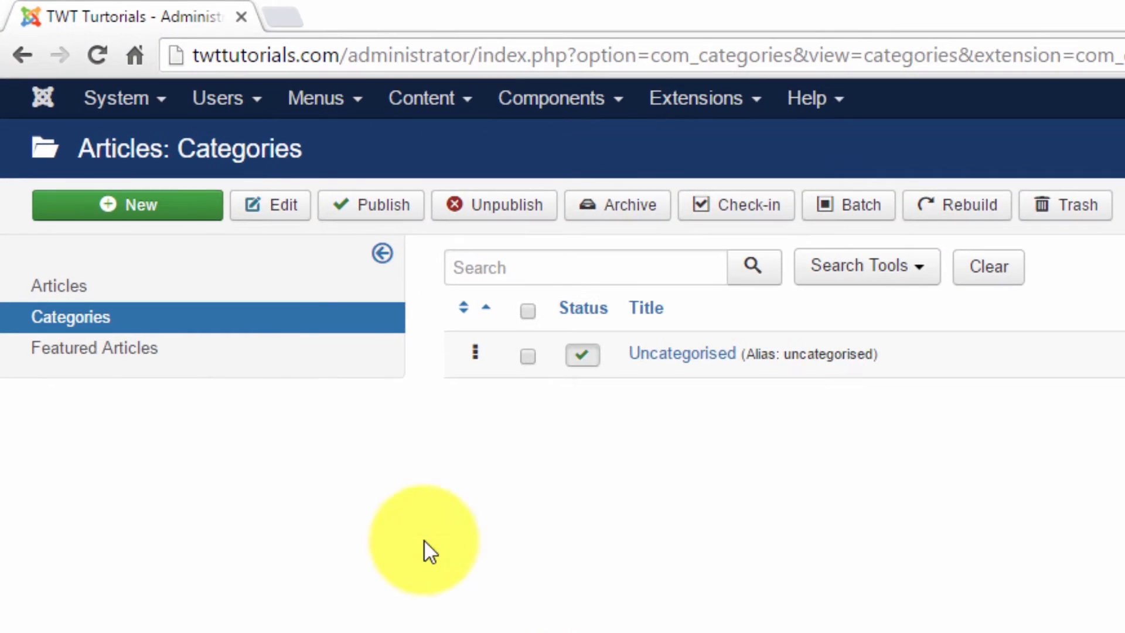
Start a new article category and title it "Diet".
click(142, 211)
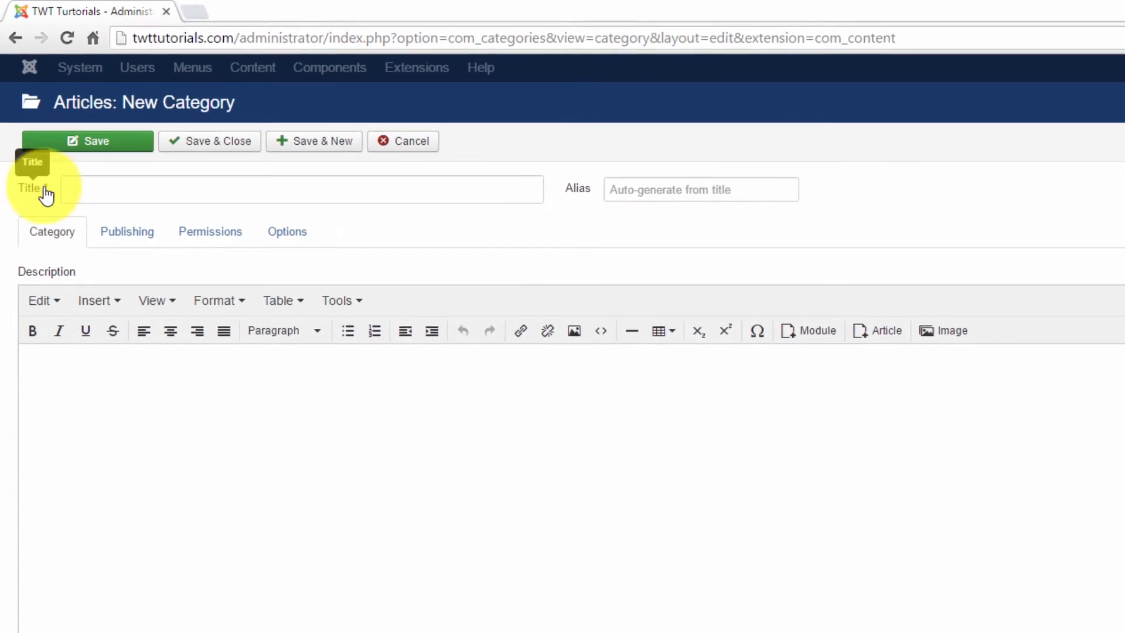
click(114, 194)
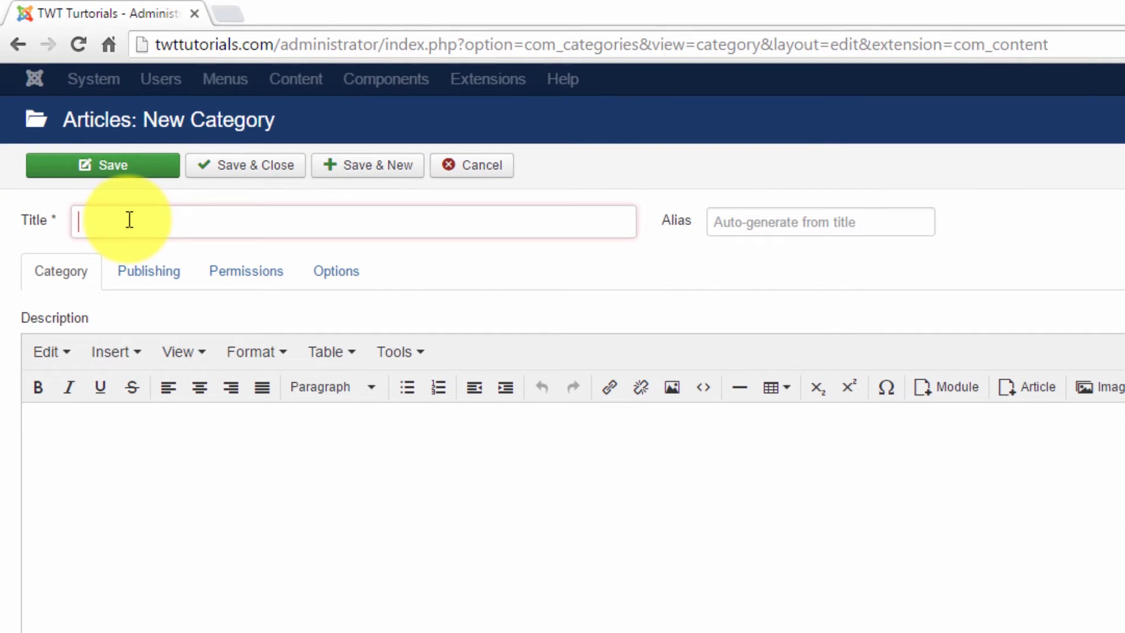
text(Die)
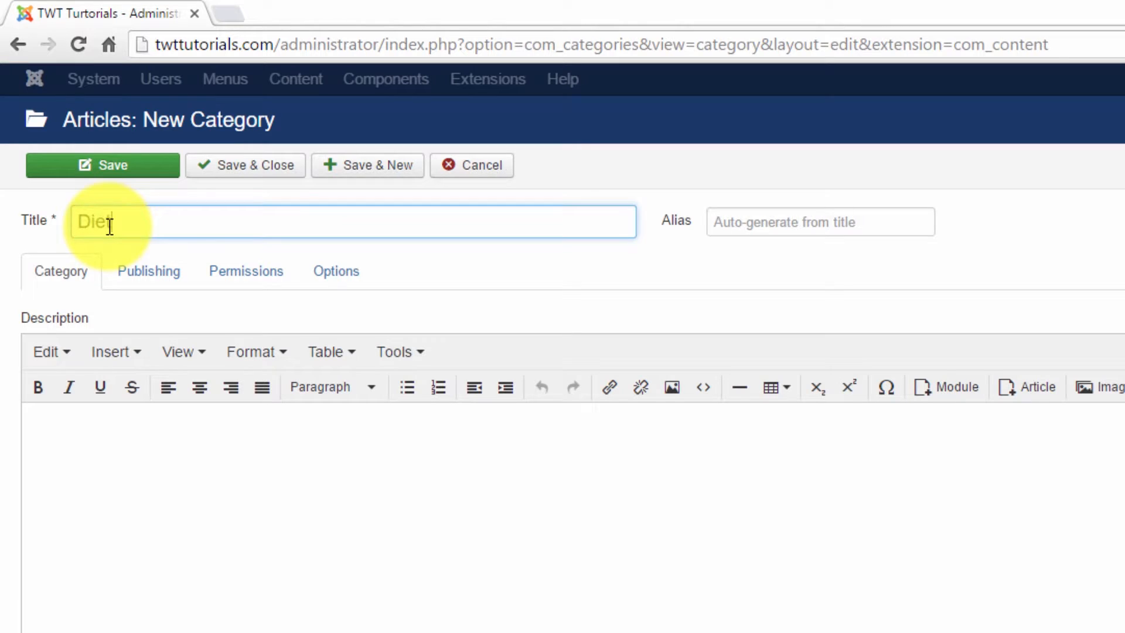
text(t)
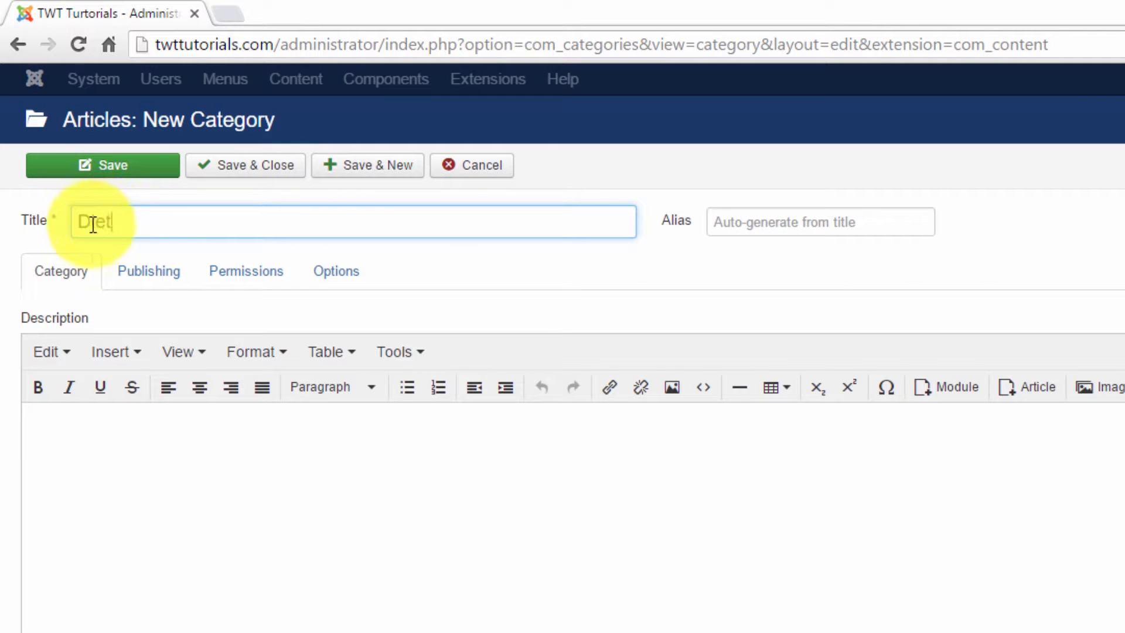
Set the category's alias to "diet" and enter the description "This is the diet category.".
click(721, 222)
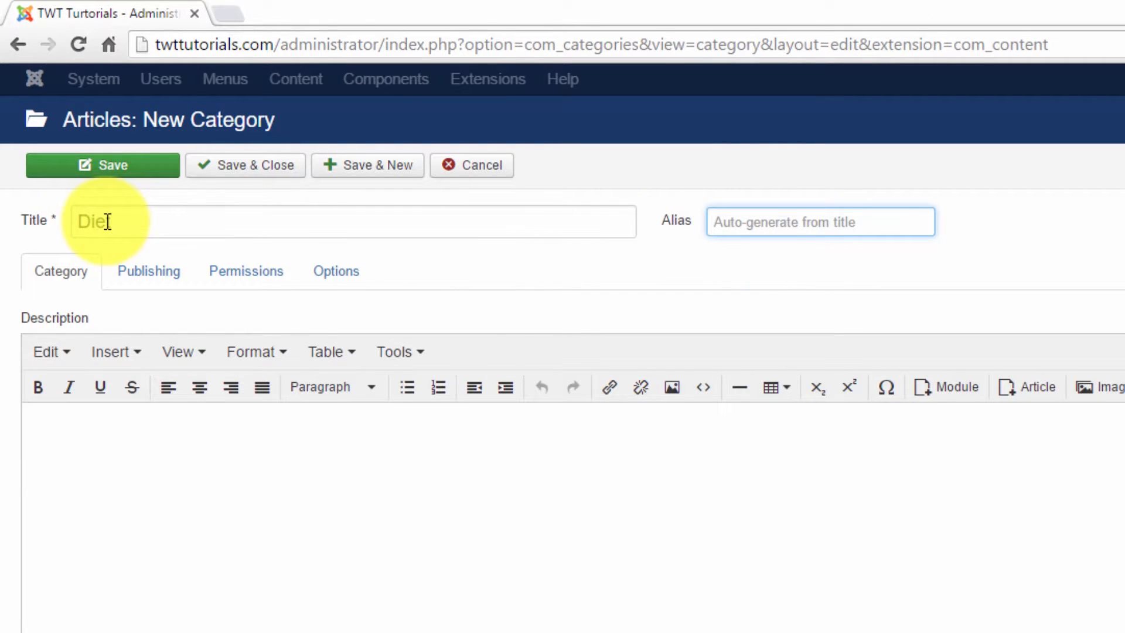
click(737, 225)
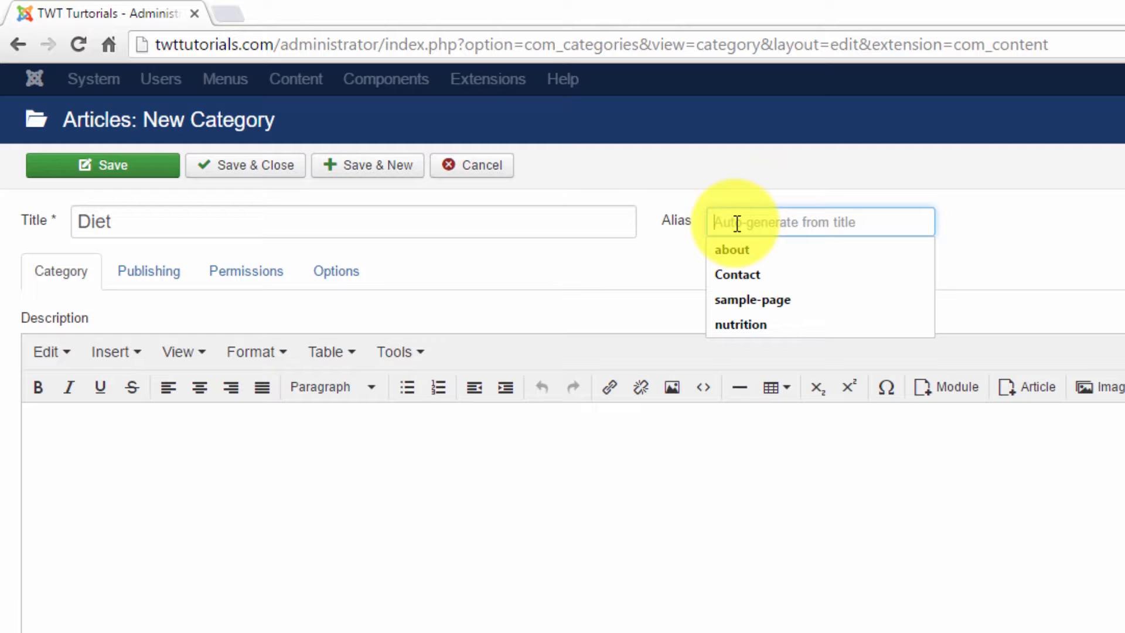
text(diet)
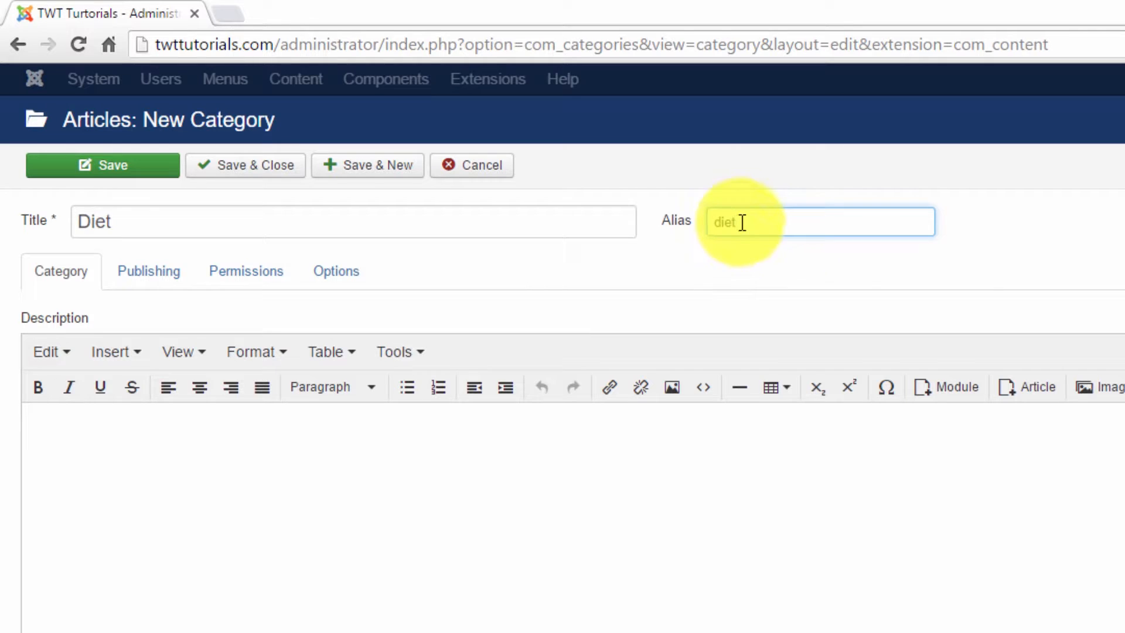
click(248, 522)
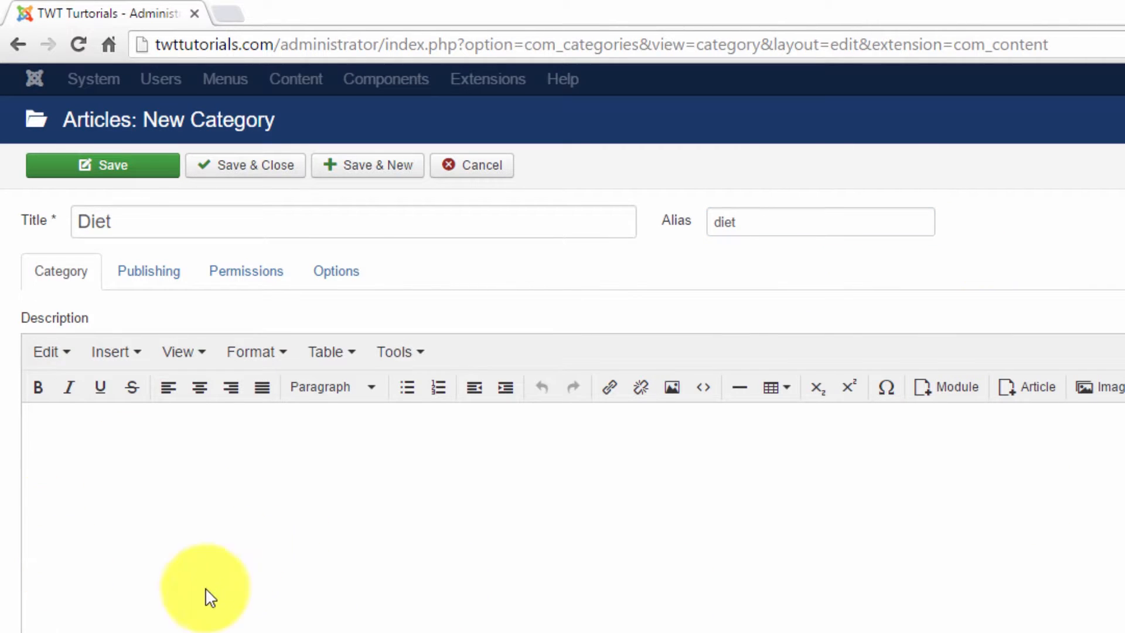
text(This is the diet category.)
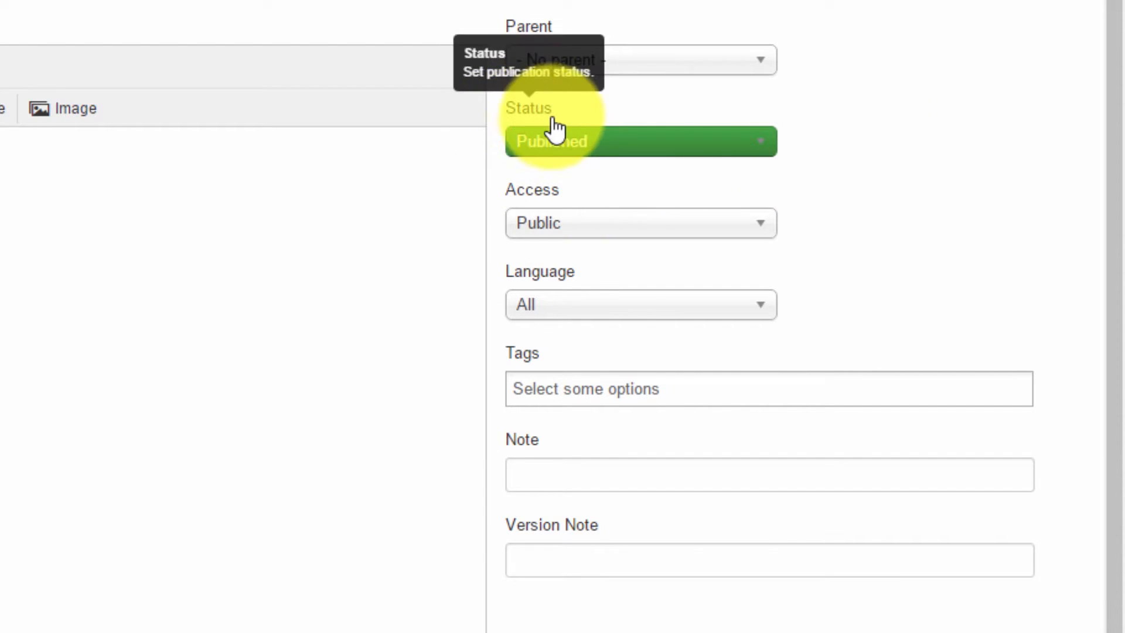
Review the available Status and Access choices for the new category without changing them.
click(765, 146)
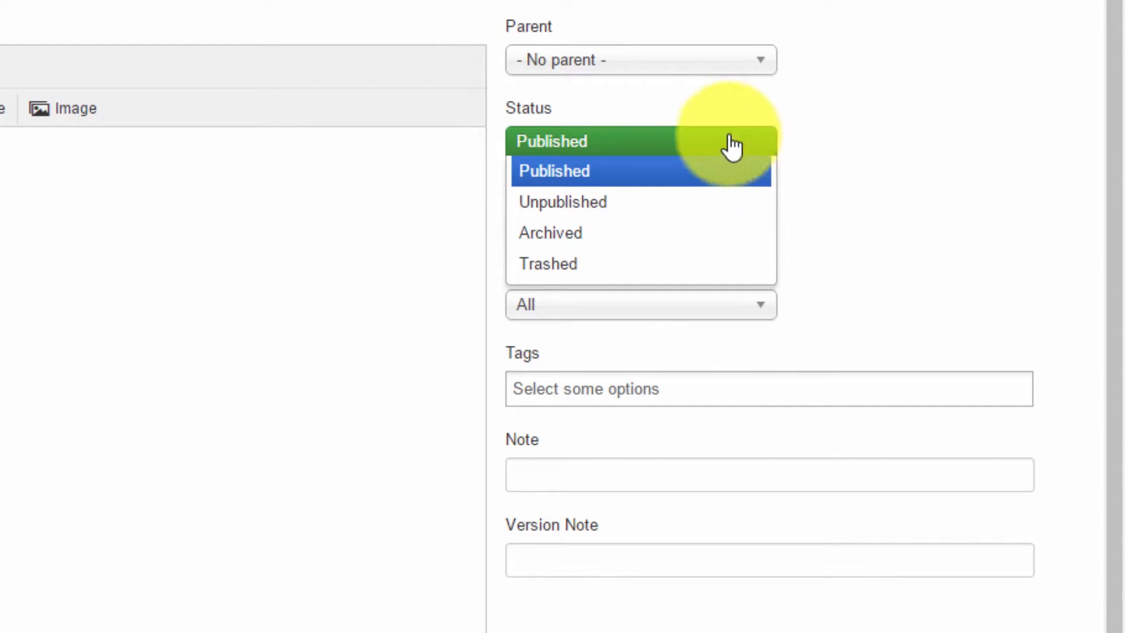
click(924, 129)
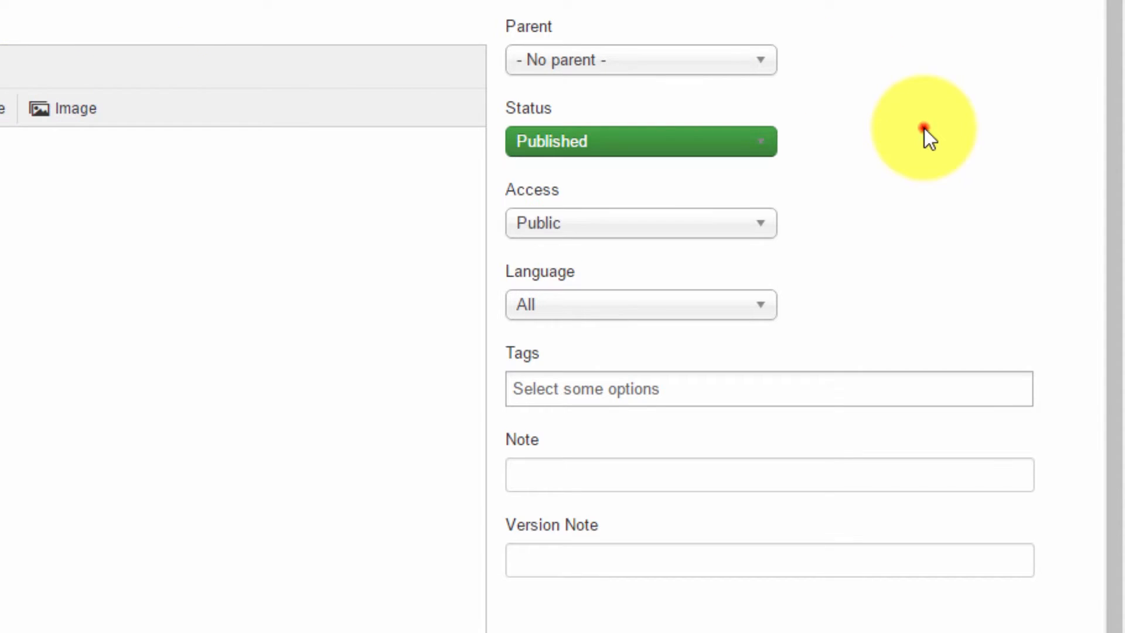
click(526, 203)
click(596, 196)
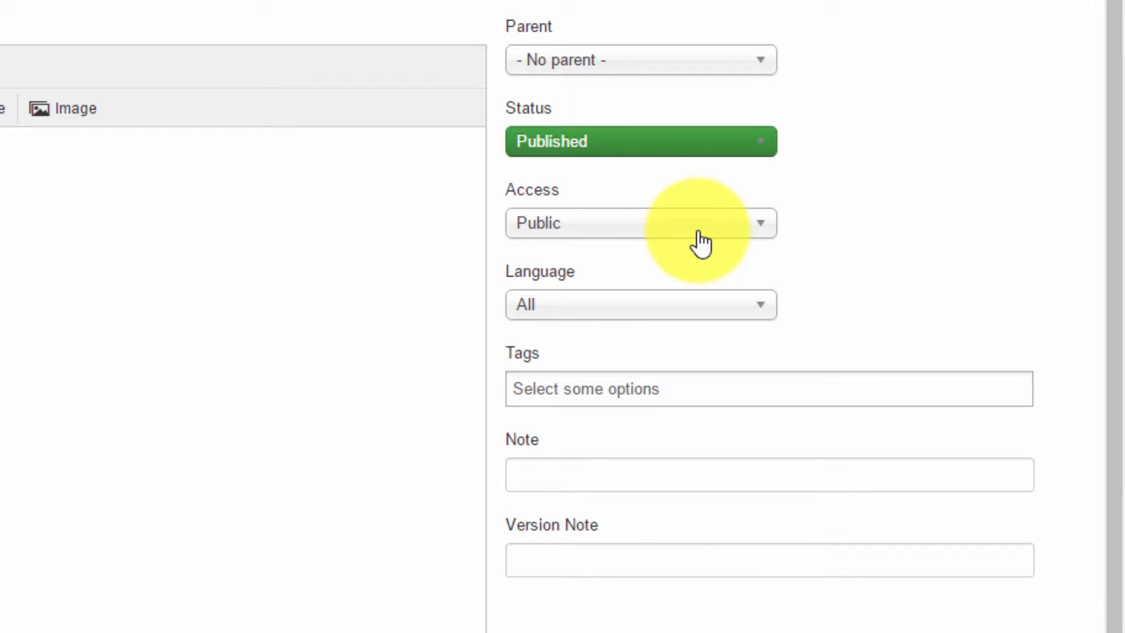
click(761, 228)
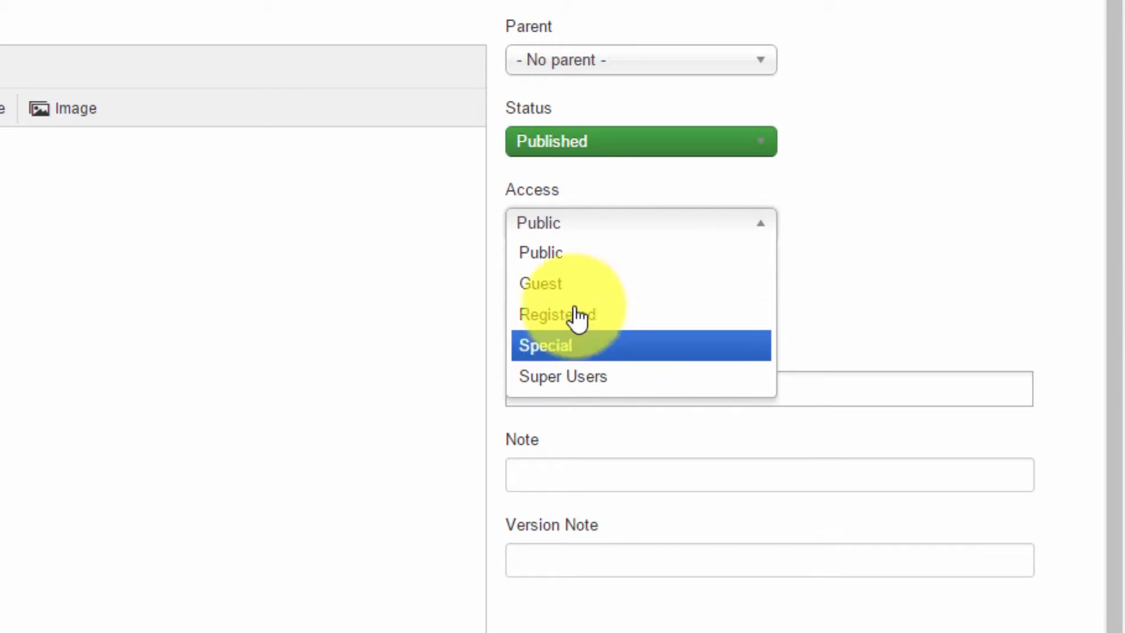
click(873, 228)
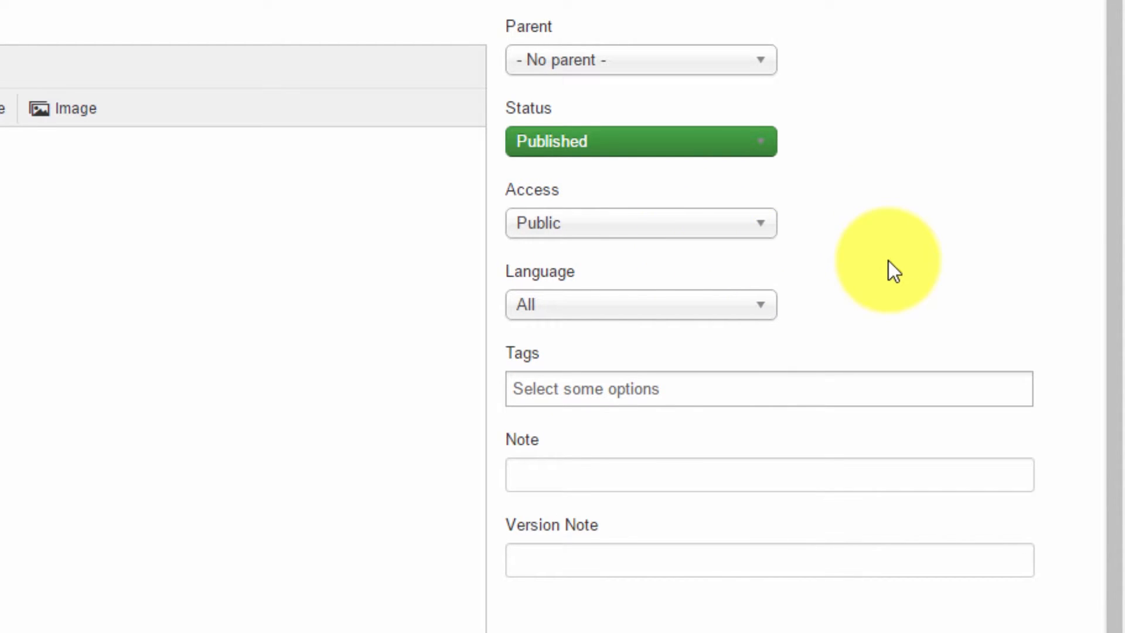
Add the tag "diet" to the new category.
click(572, 391)
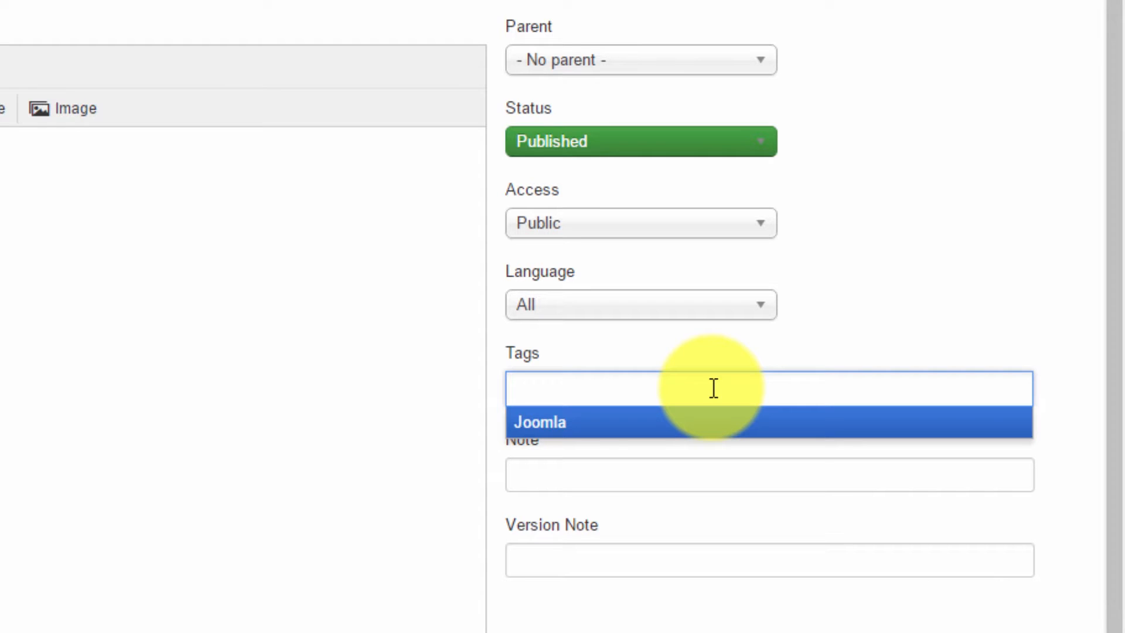
text(diet)
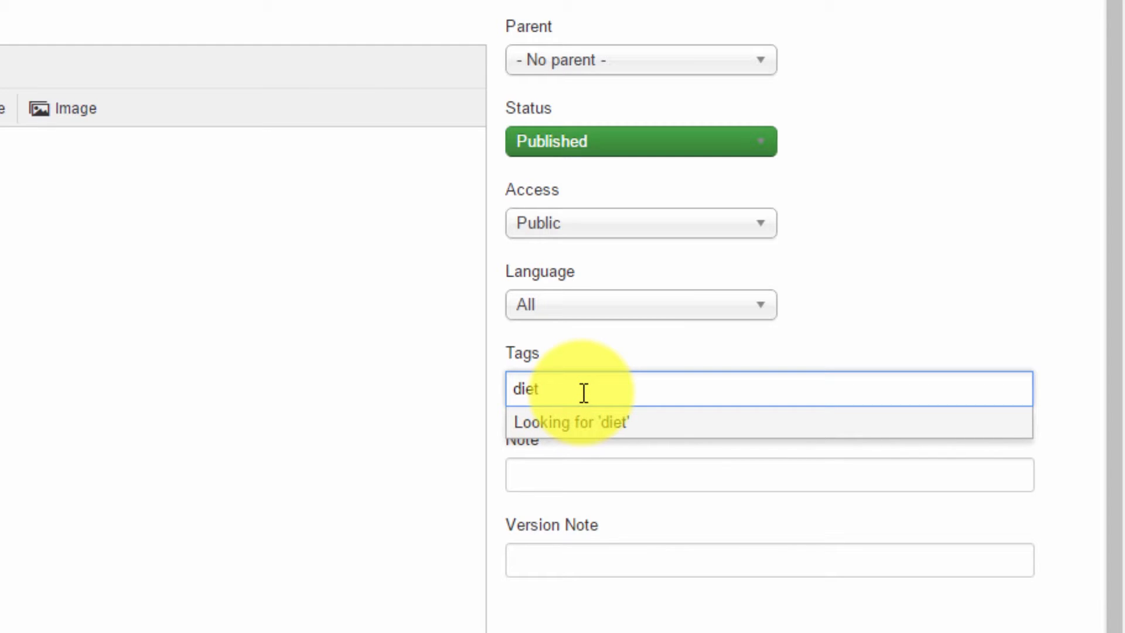
key(Return)
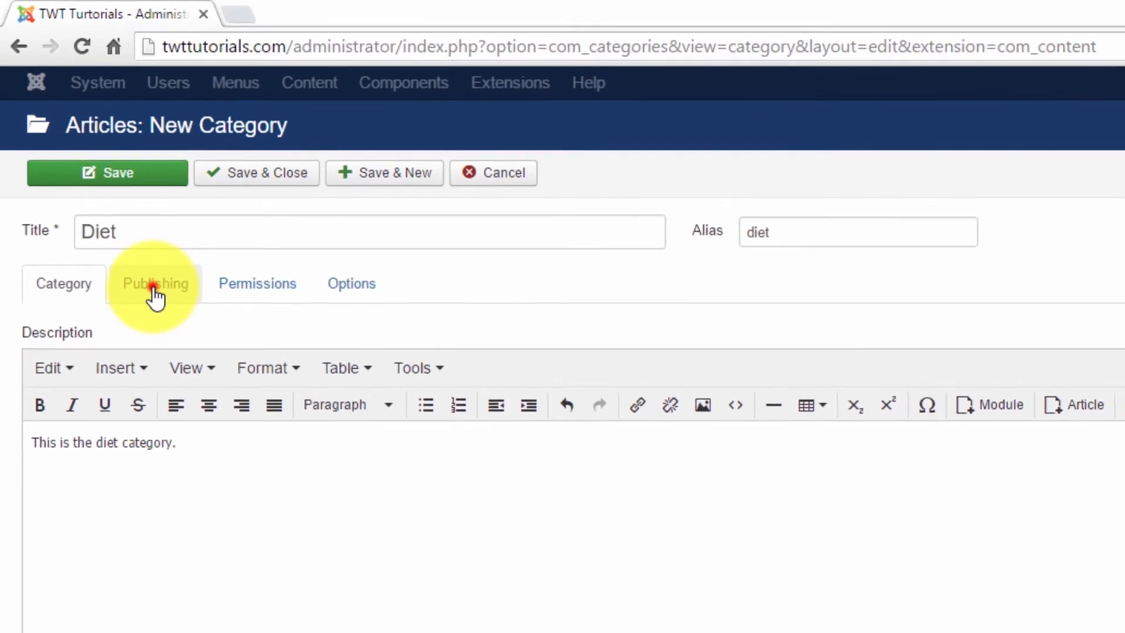
In the publishing settings, enter the meta description "A collection of Diet related content.".
click(188, 345)
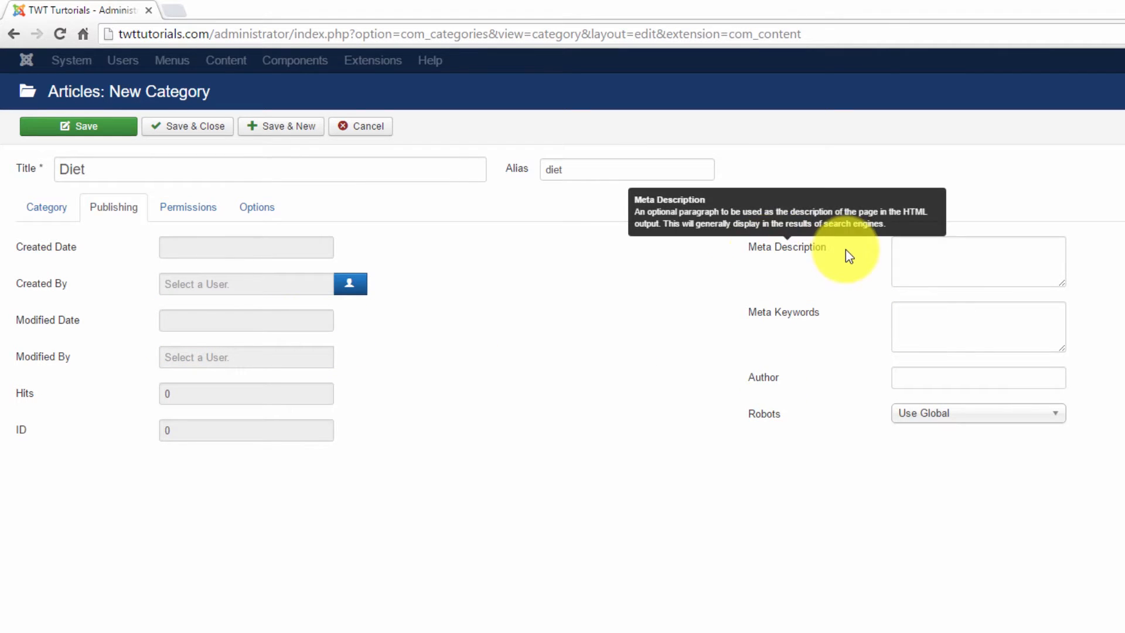
click(925, 250)
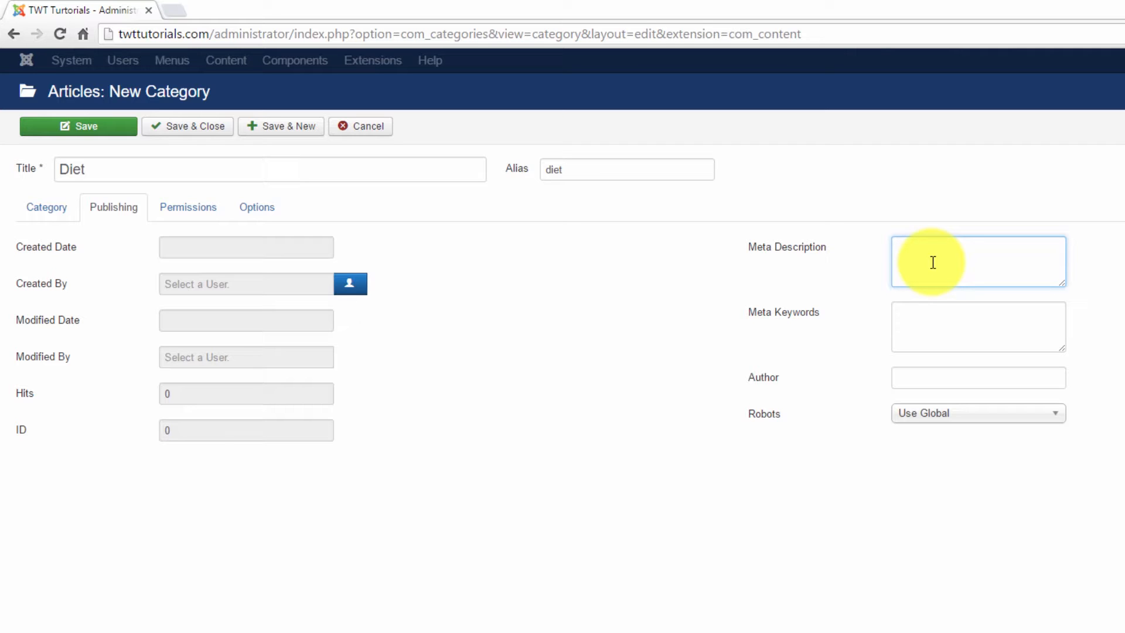
click(930, 259)
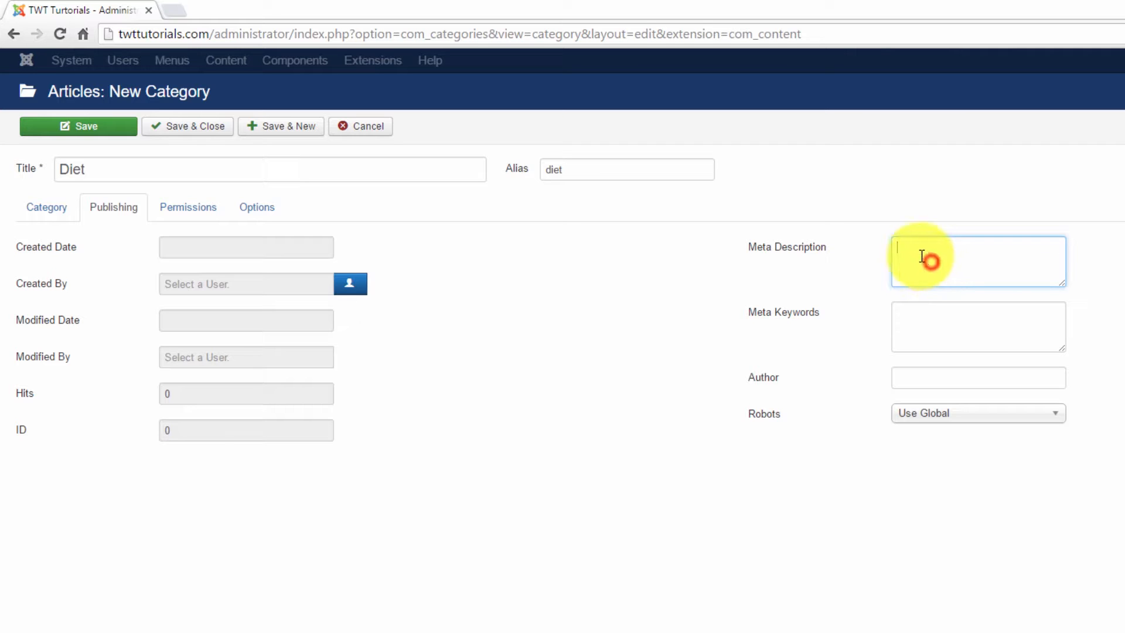
click(970, 258)
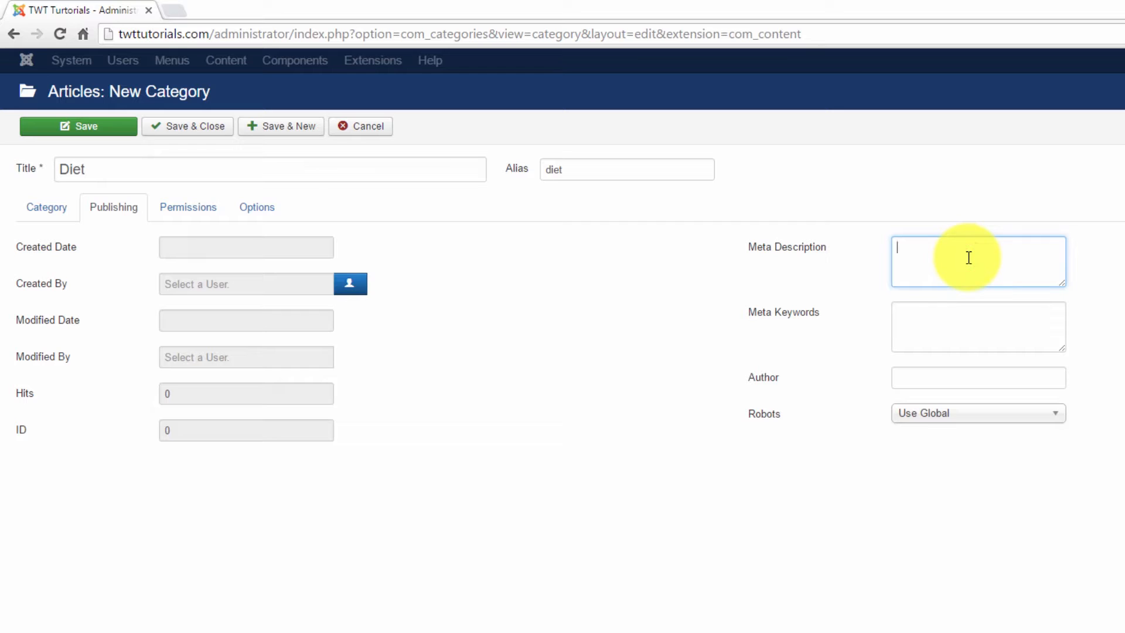
click(939, 256)
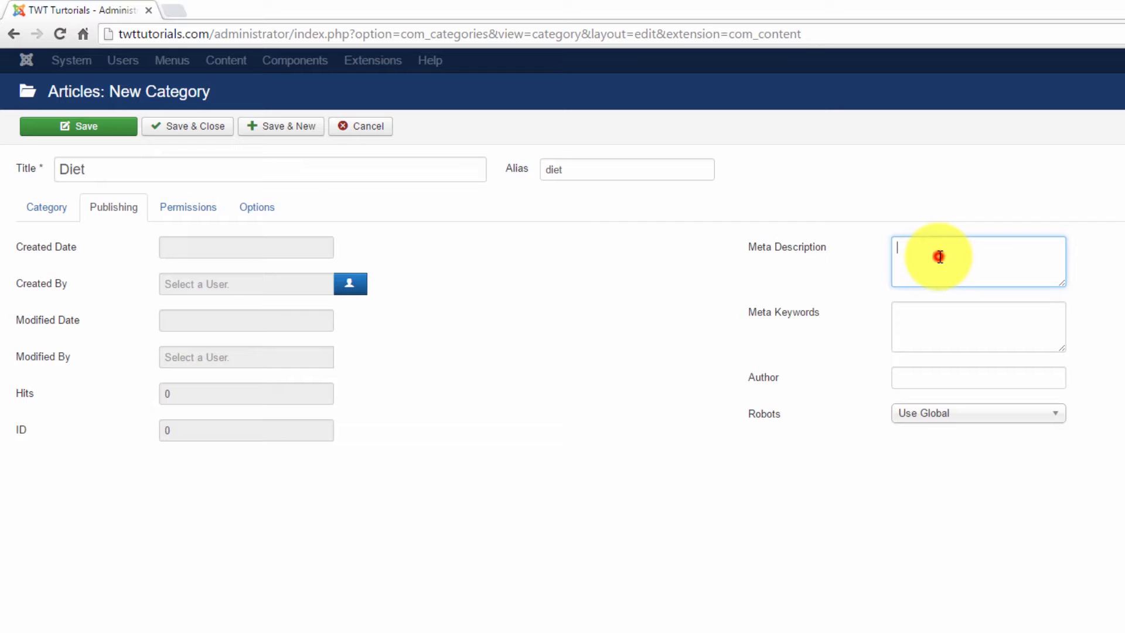
text(A collection of Diet related content.)
Enter "diet, healthy eating" as the meta keywords and leave the author blank.
click(965, 333)
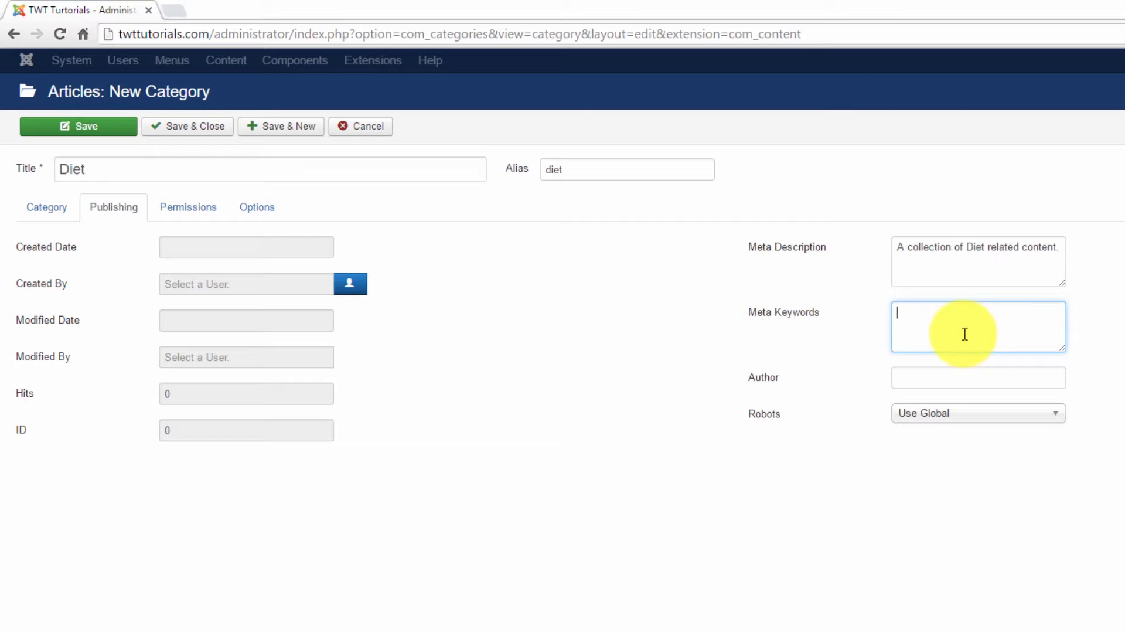
click(975, 328)
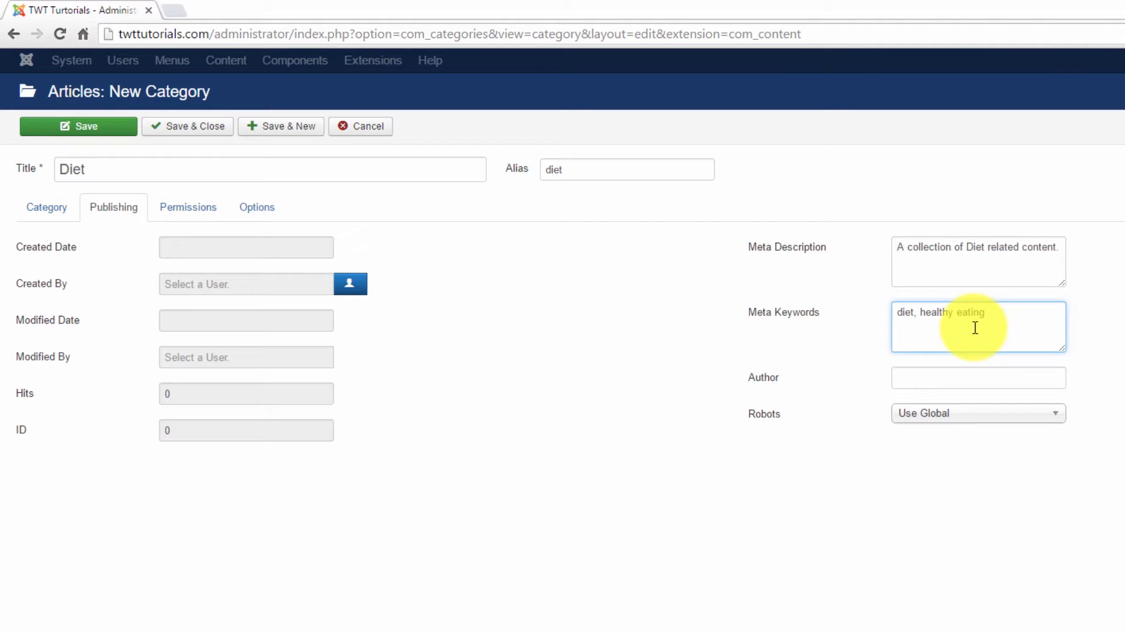
click(933, 374)
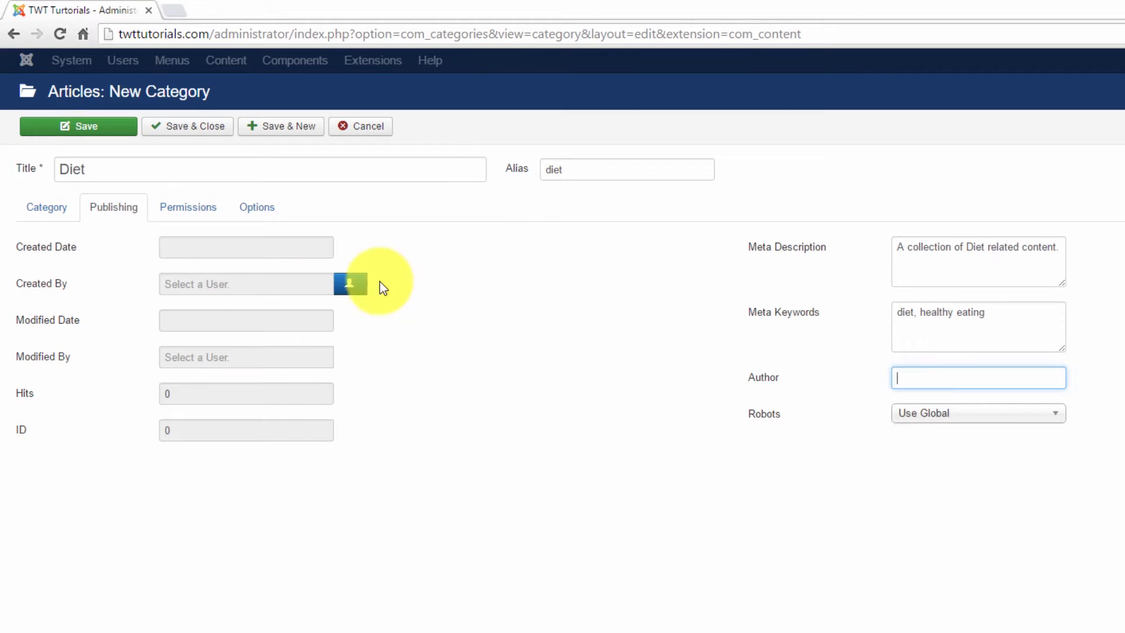
Review the Diet category's permission settings and options, and save the category.
click(182, 217)
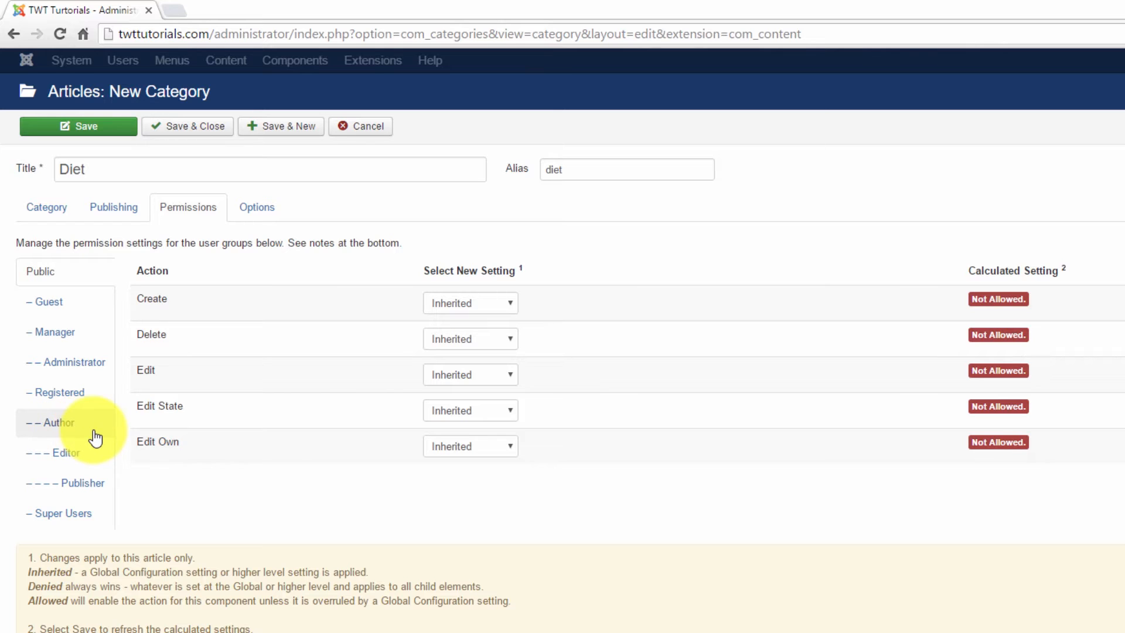
mouse_move(271, 409)
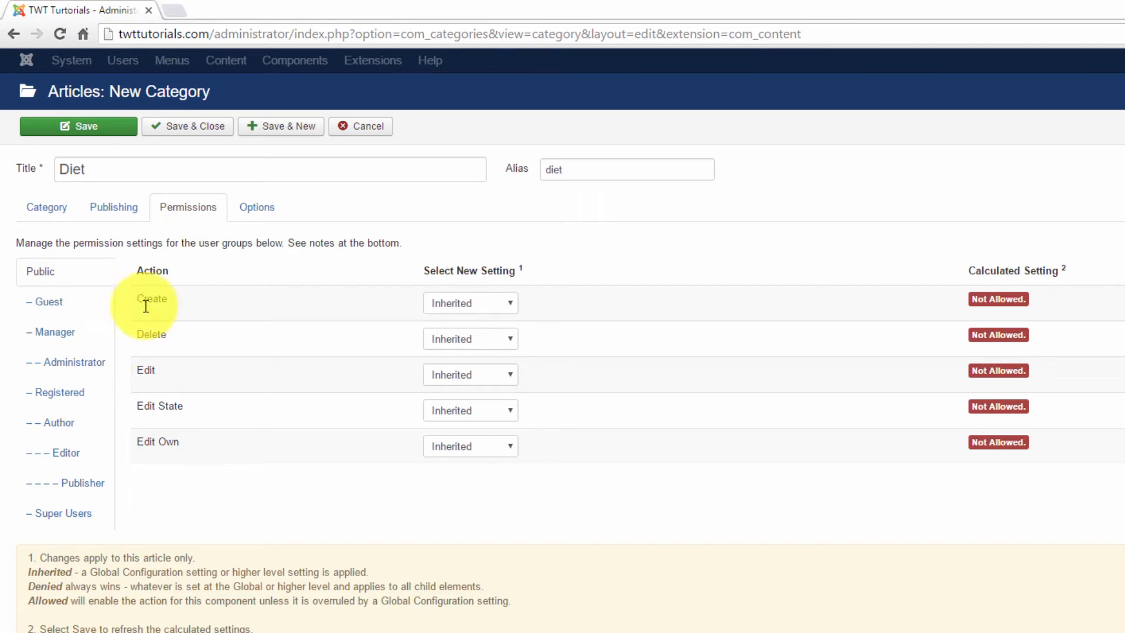
click(252, 212)
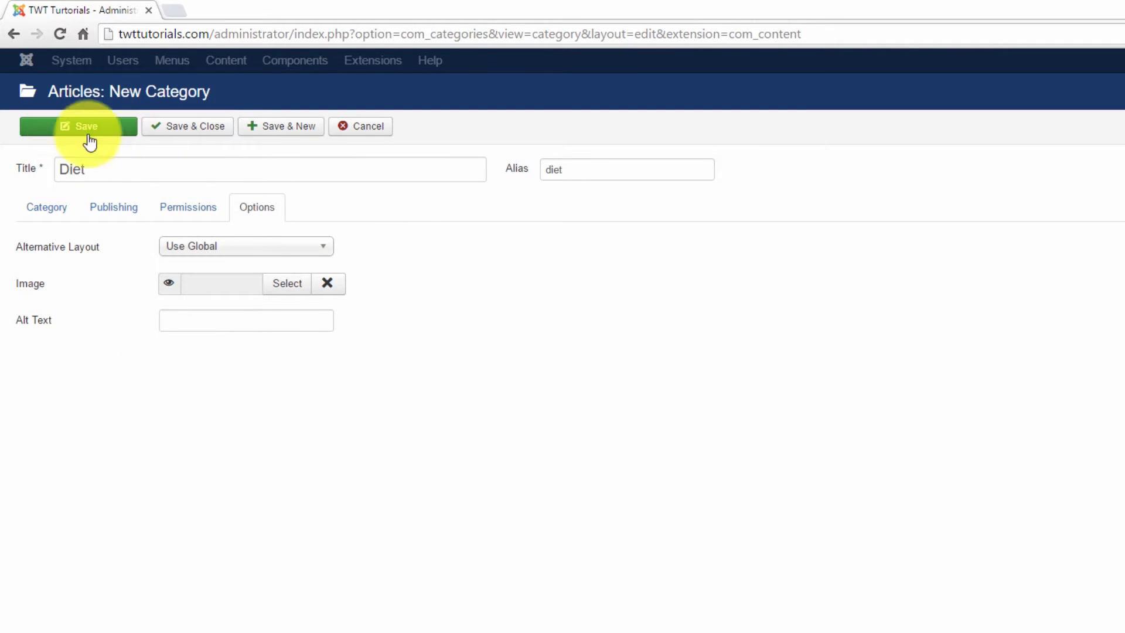
click(71, 129)
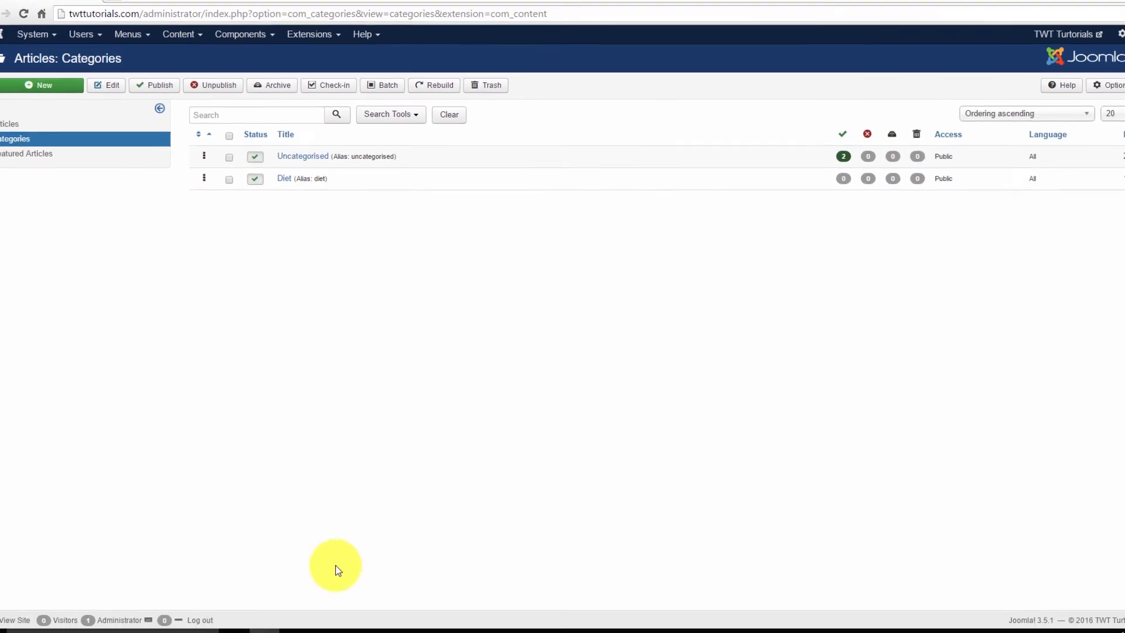
Switch to Photos to check the category hierarchy in PP.jpg, and return to the categories list in Chrome.
click(332, 630)
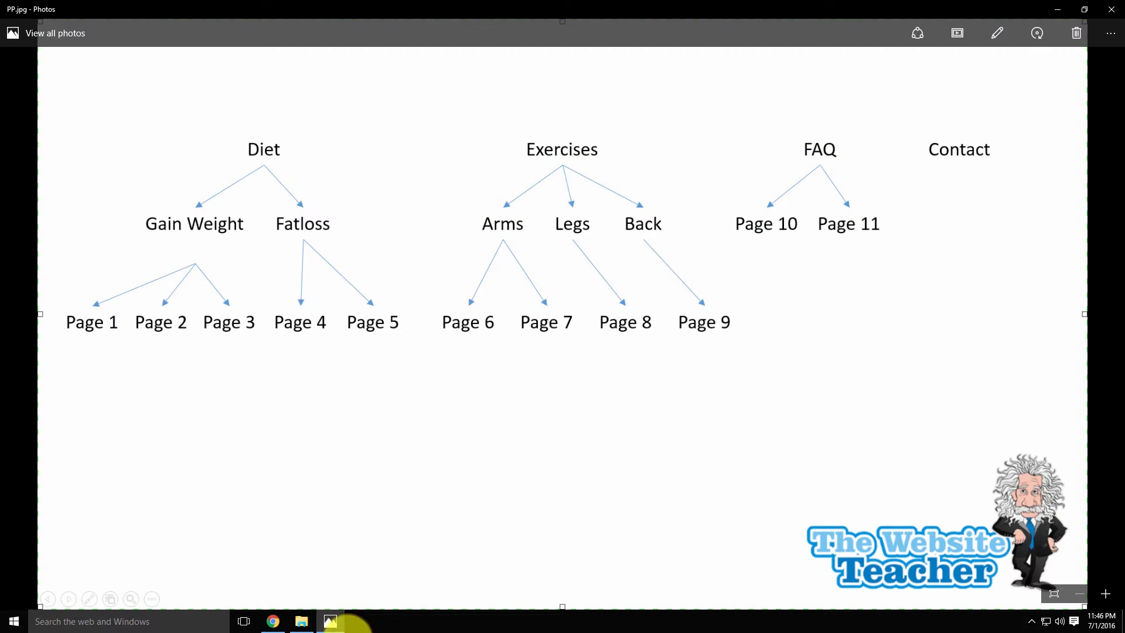
click(332, 624)
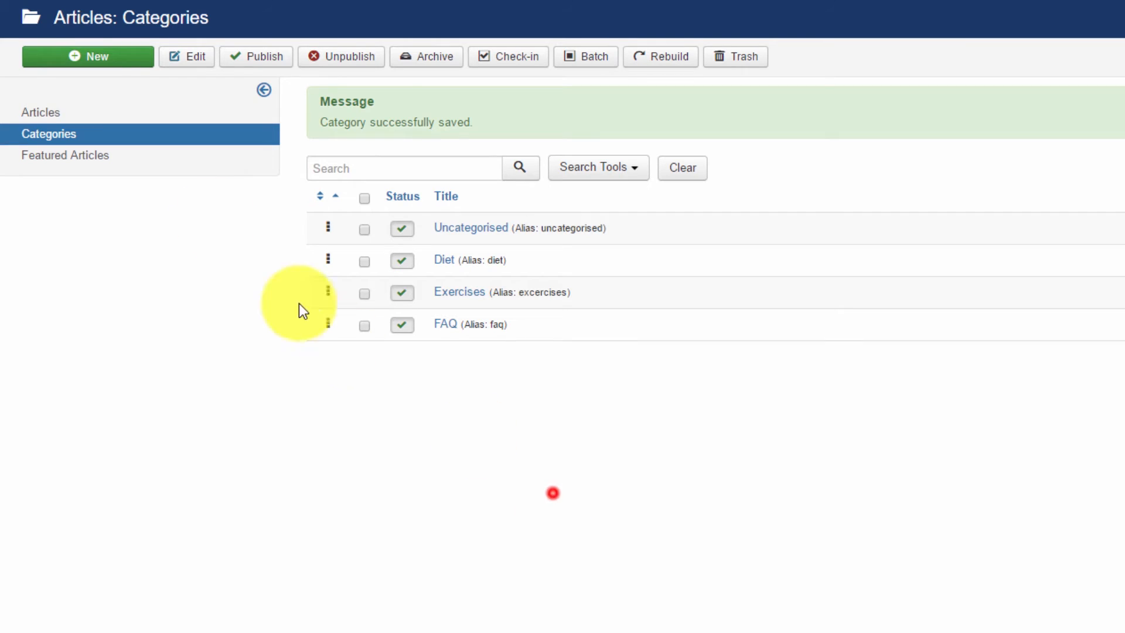
Start a new article category titled "Gain Weight" with the alias "gain-weight".
click(80, 62)
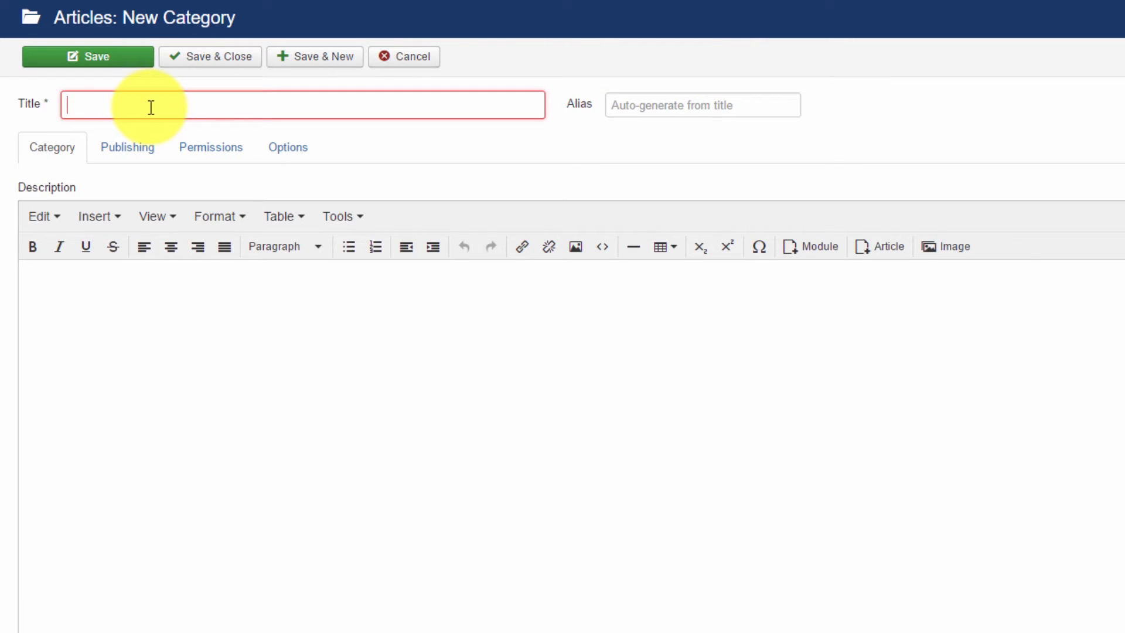
text(Gain W)
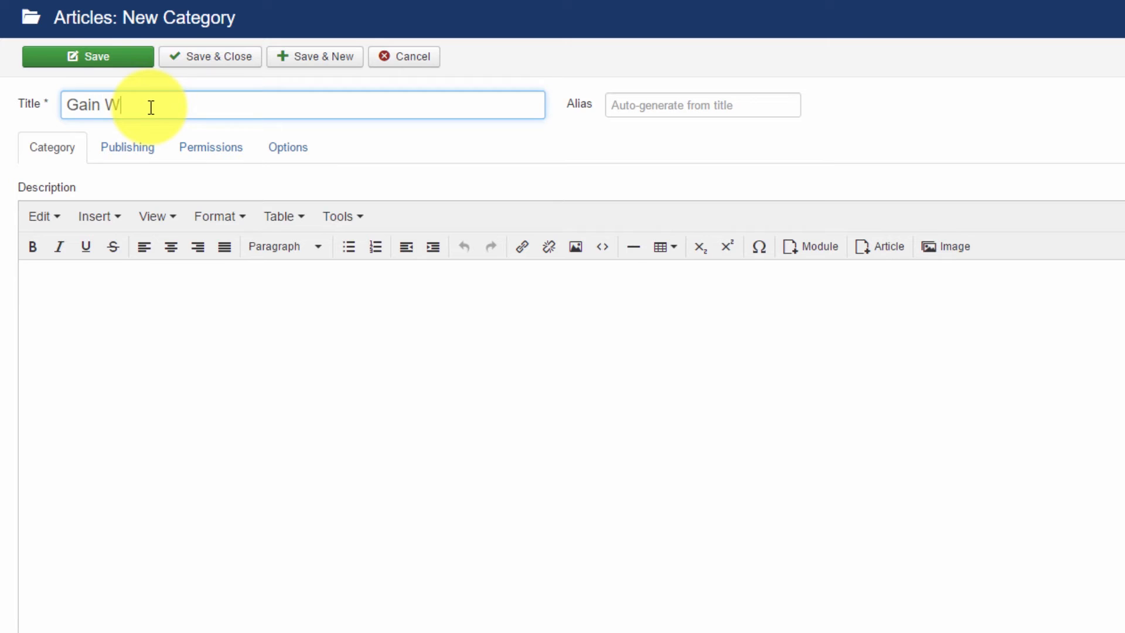
text(eight)
click(664, 106)
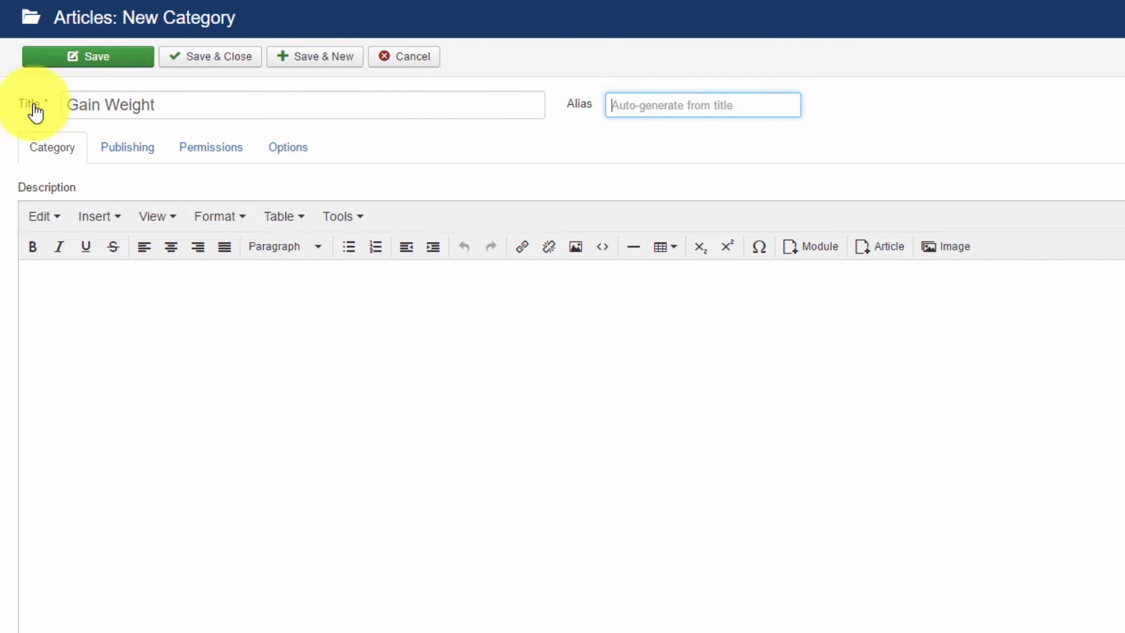
click(653, 106)
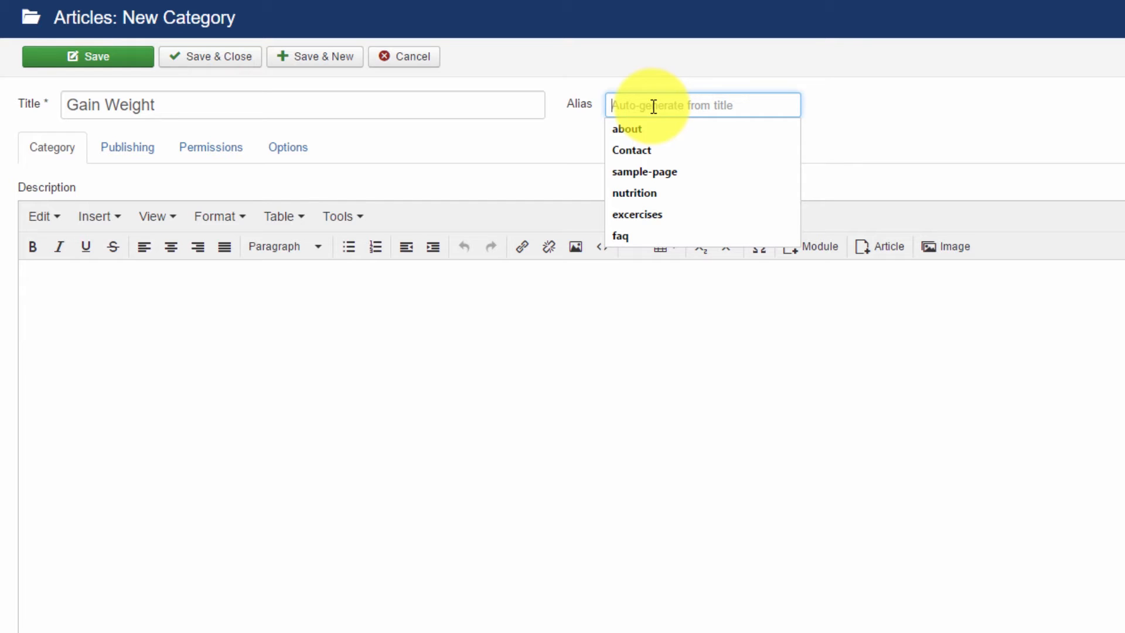
text(gain-weight)
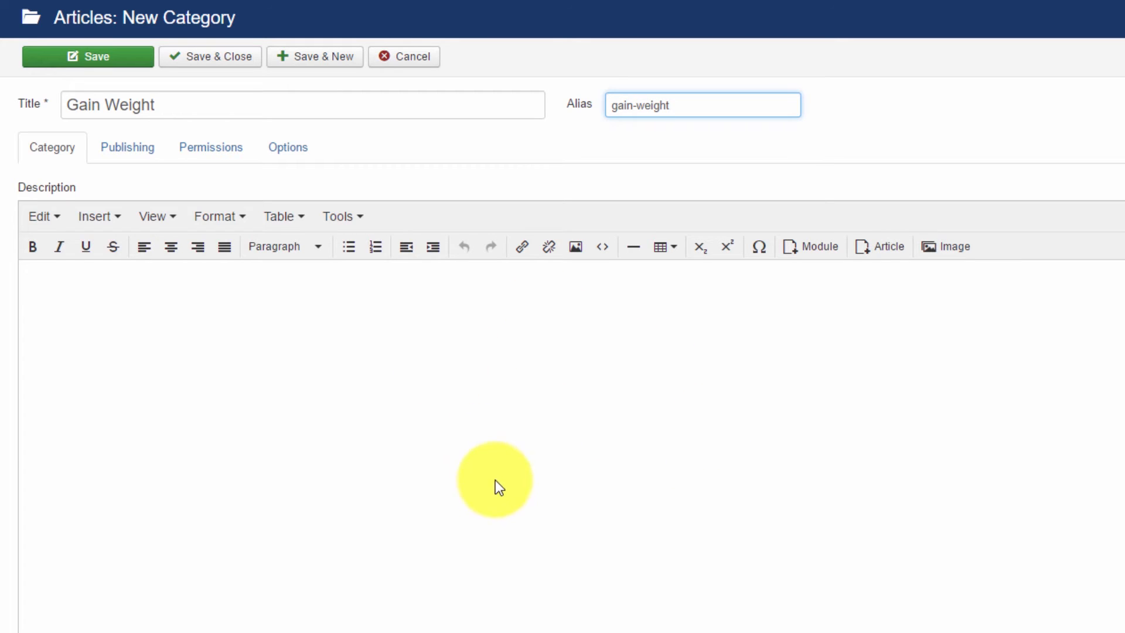
Enter the description "gain weight category", set the parent category to Diet, and save and close the category.
click(485, 456)
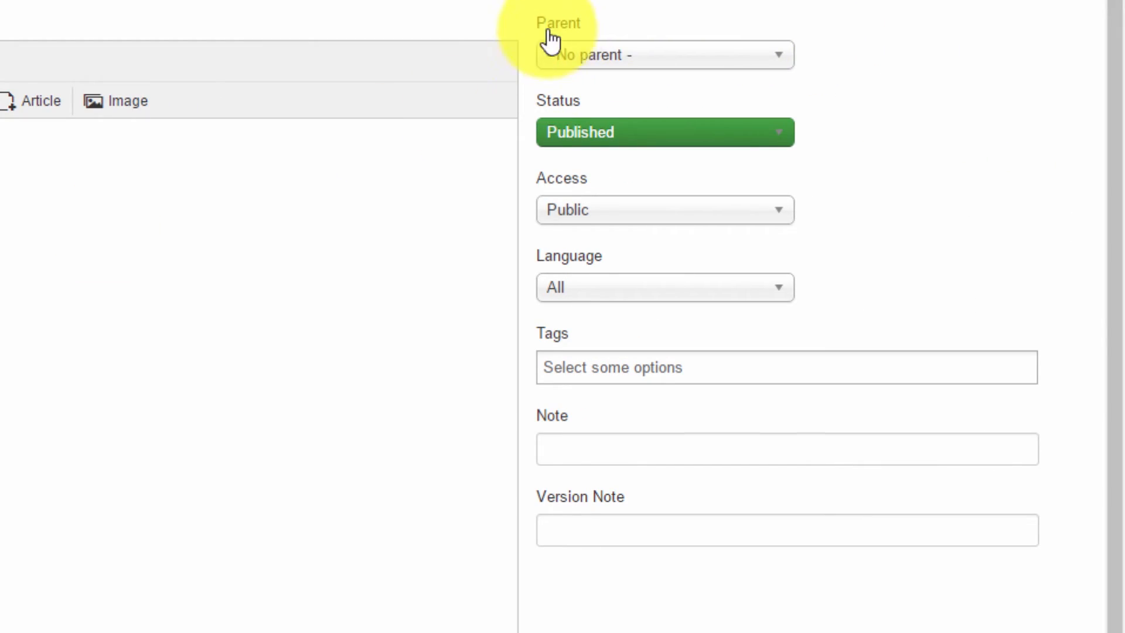
click(693, 55)
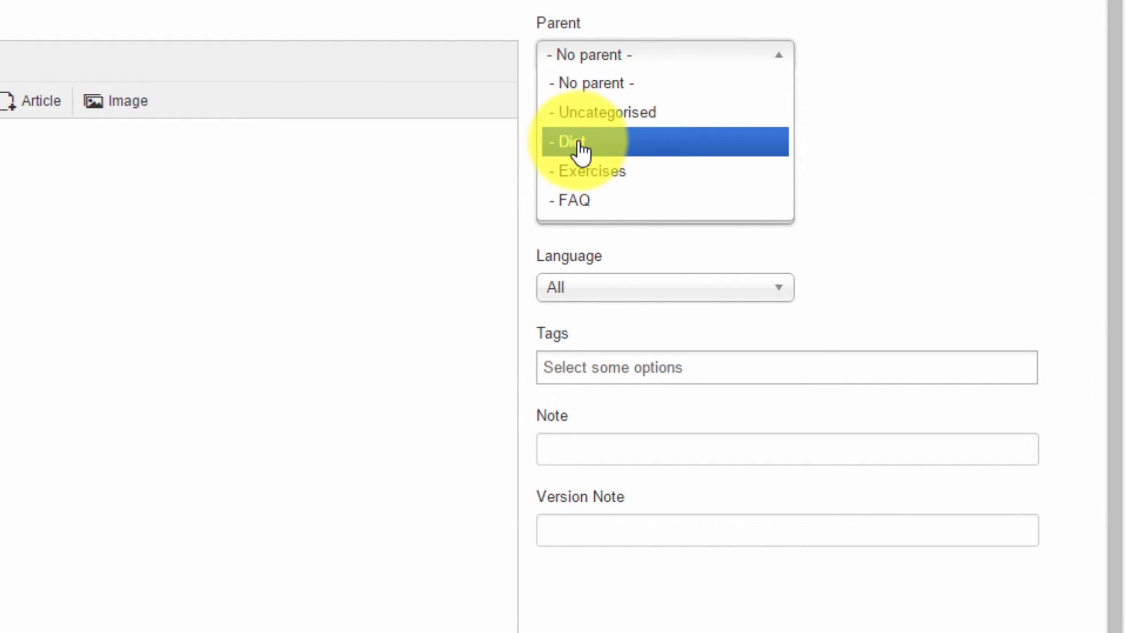
click(615, 145)
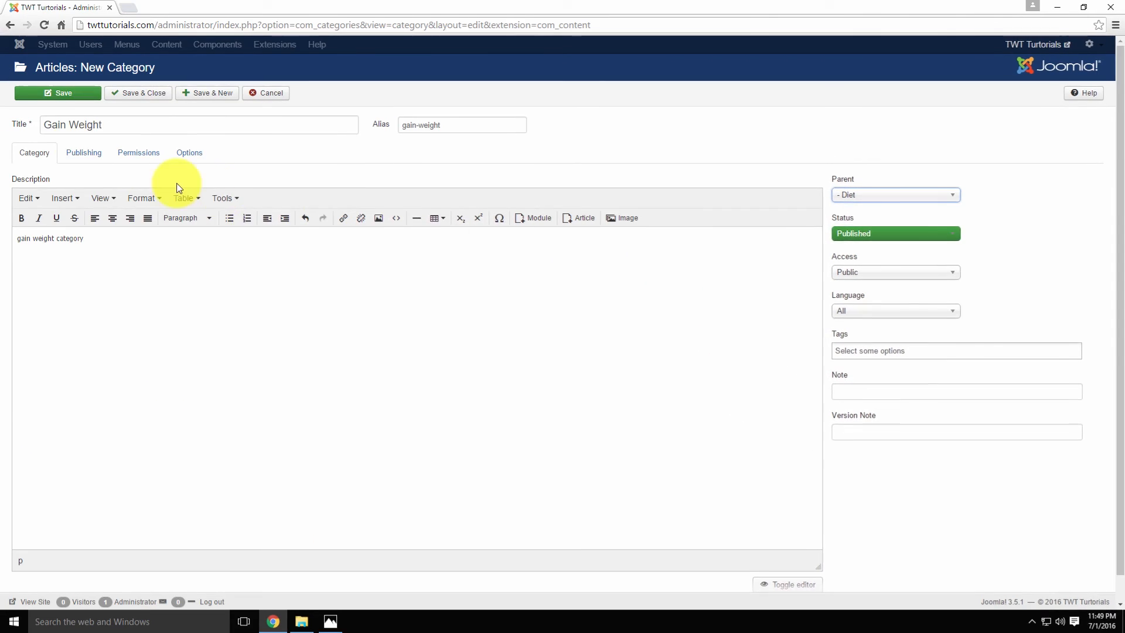
click(131, 97)
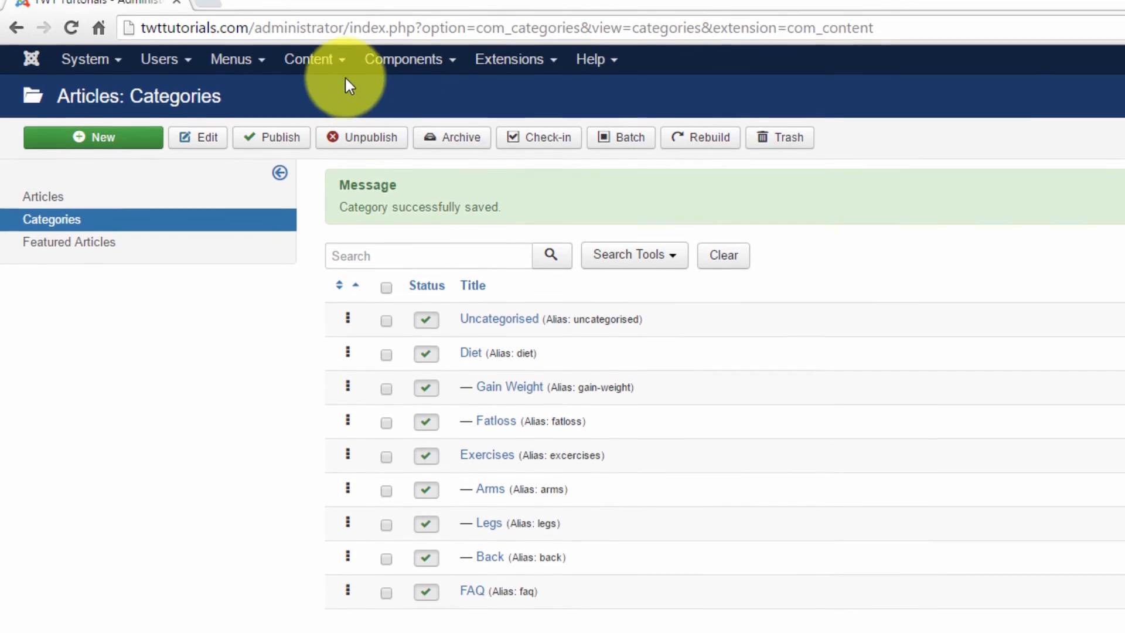
Start a new article and title it "Squats".
click(328, 85)
mouse_move(326, 106)
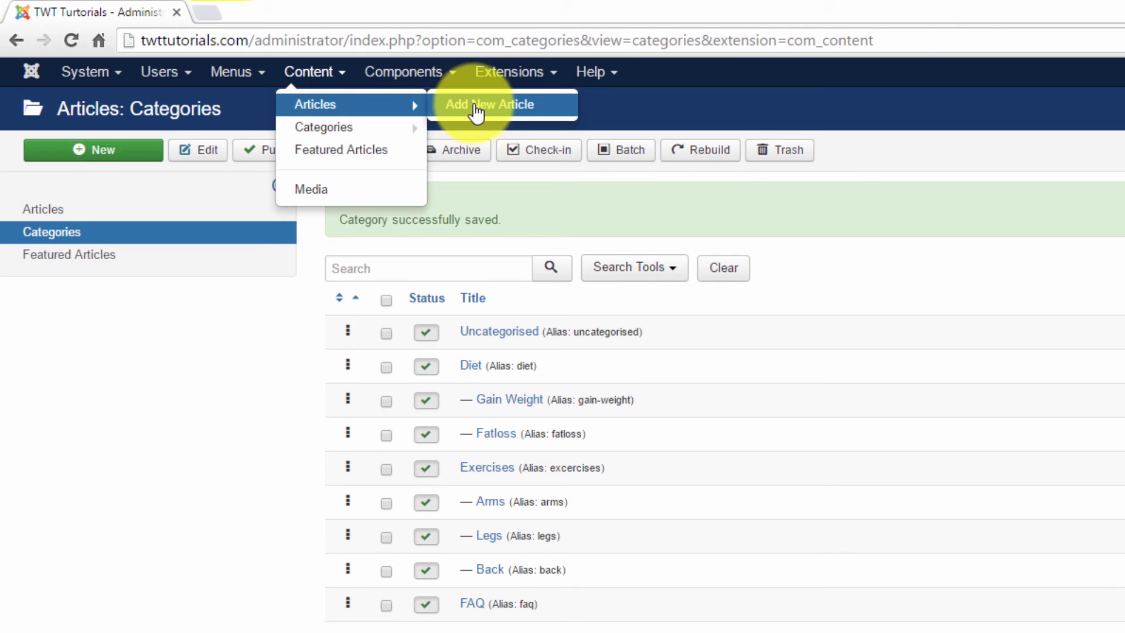
click(482, 106)
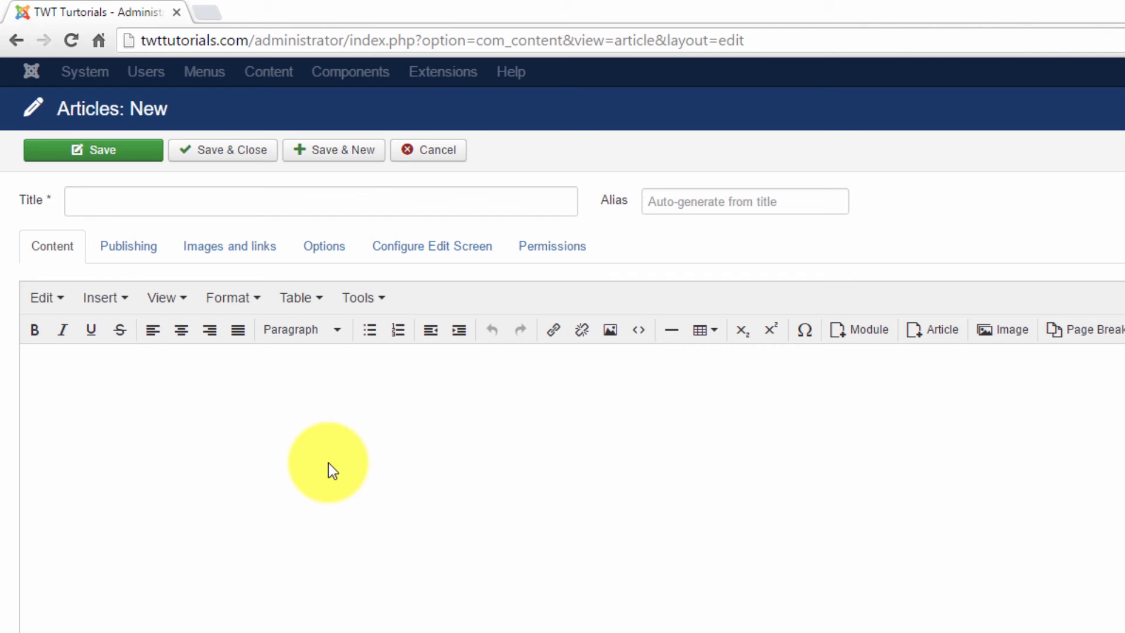
click(145, 203)
text(Squate)
key(BackSpace)
text(s)
Leave the article's alias blank and assign the article to the Legs category under Exercises.
click(725, 202)
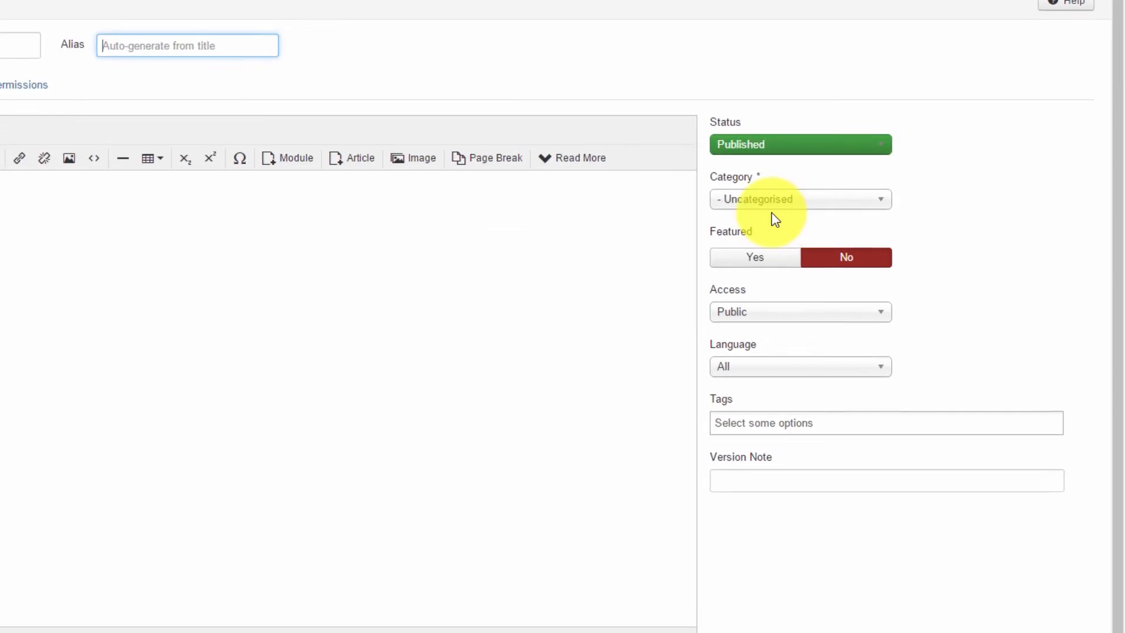
click(835, 199)
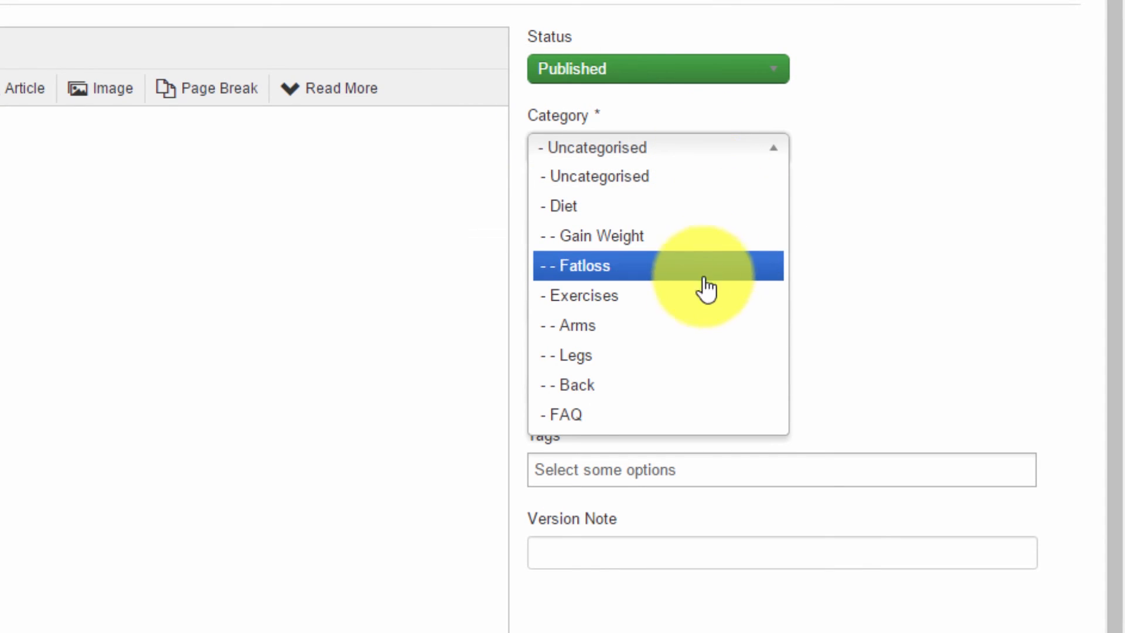
click(602, 356)
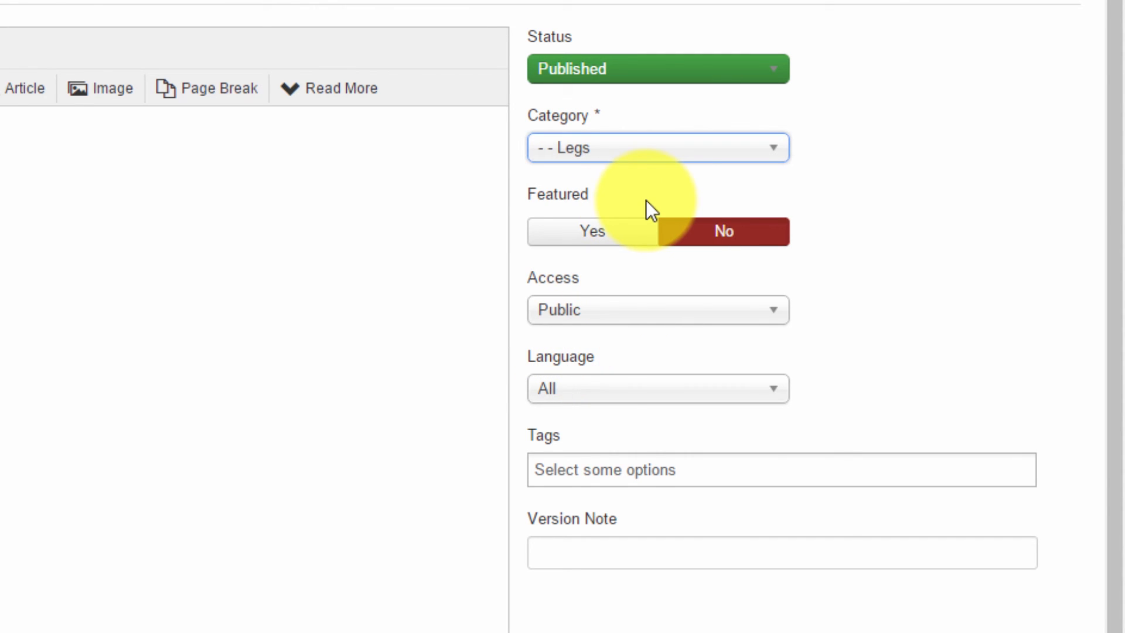